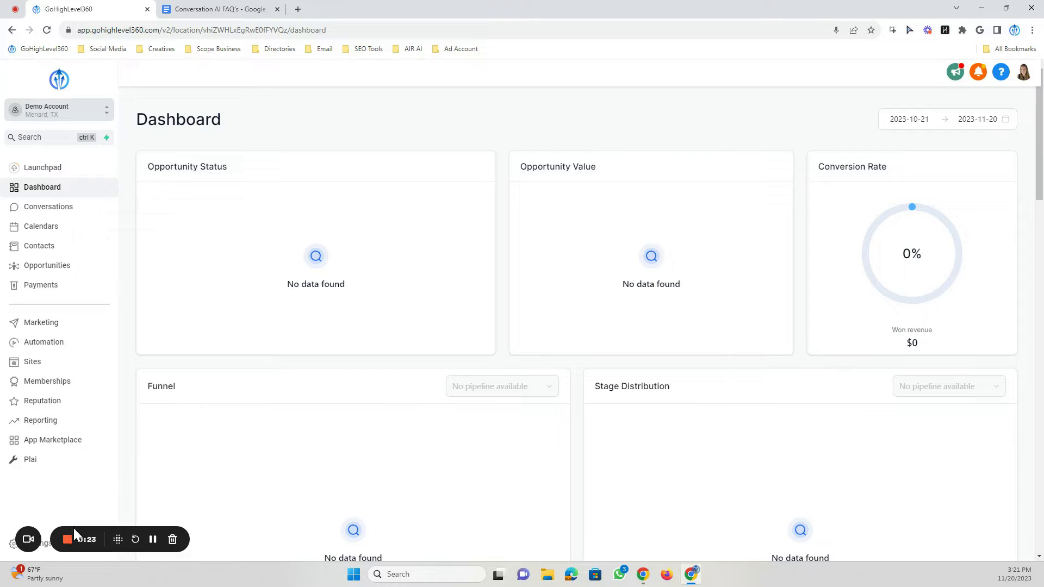
- Open the Conversation AI settings page from the account settings
click(38, 544)
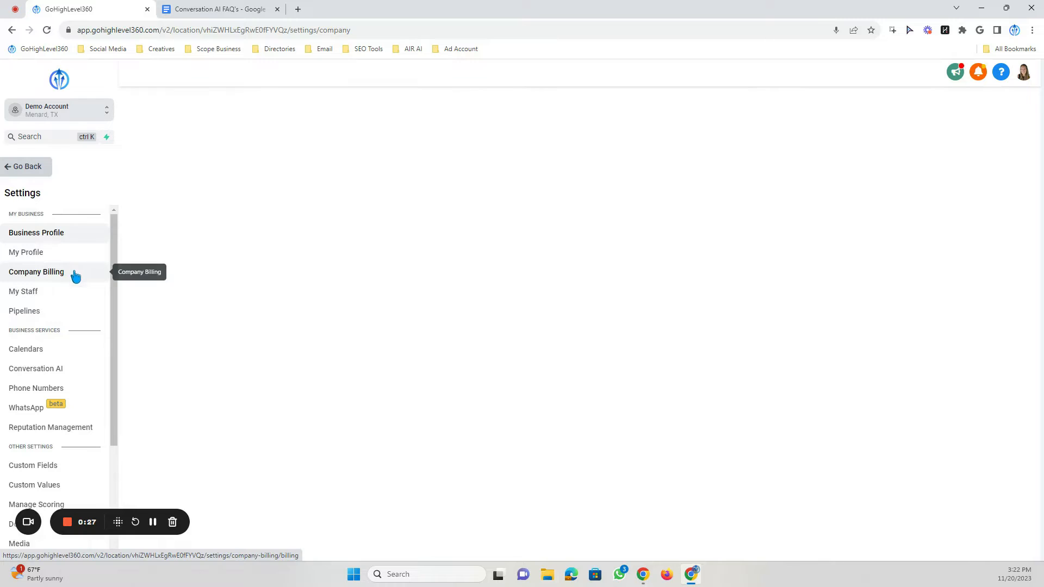
click(20, 371)
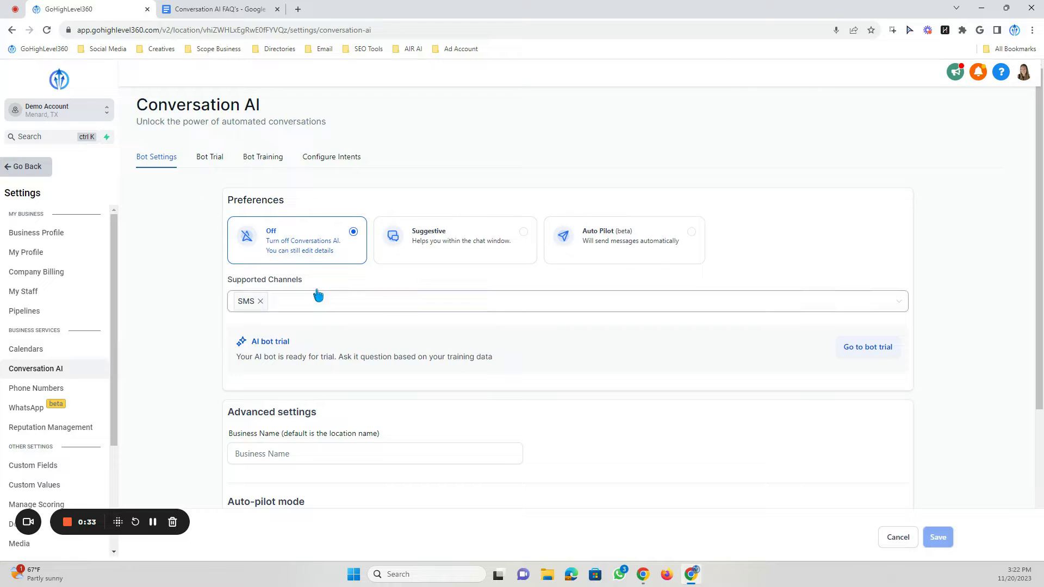
scroll(343, 218, down, 1)
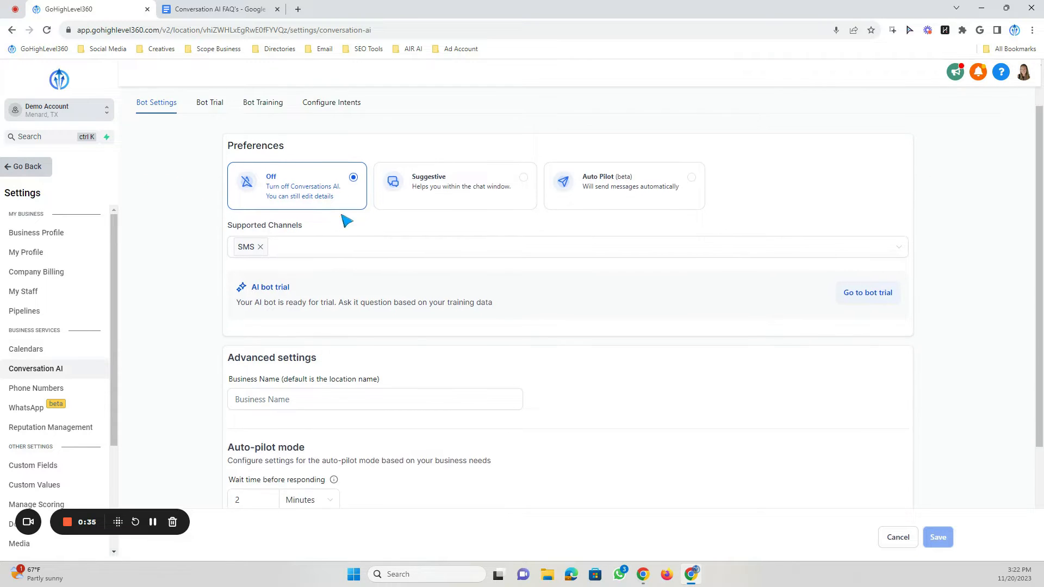
scroll(346, 226, down, 1)
scroll(354, 227, up, 2)
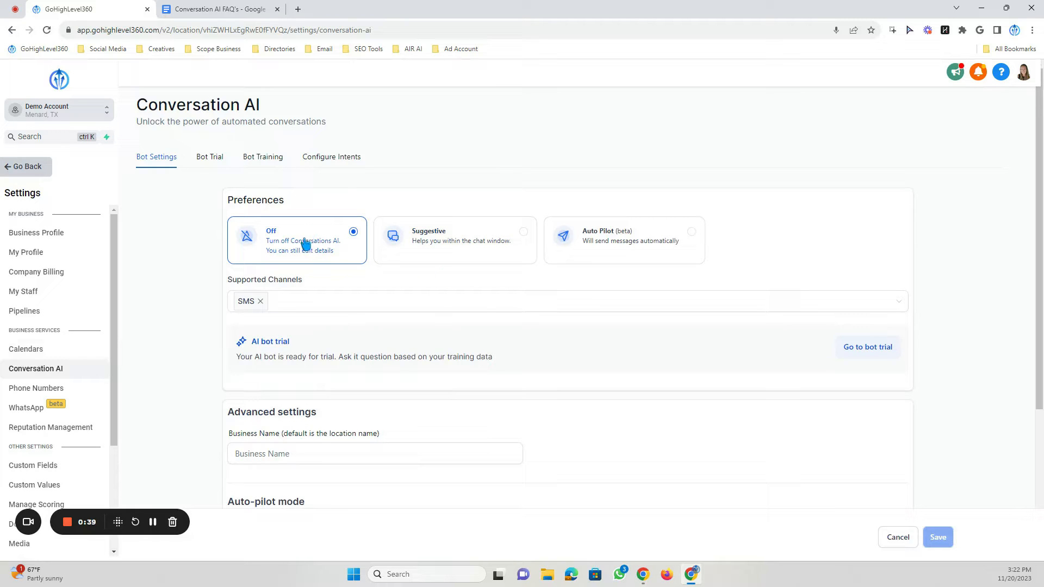
- Switch the bot preference to Auto Pilot and add Live Chat to the supported channels alongside SMS
click(446, 239)
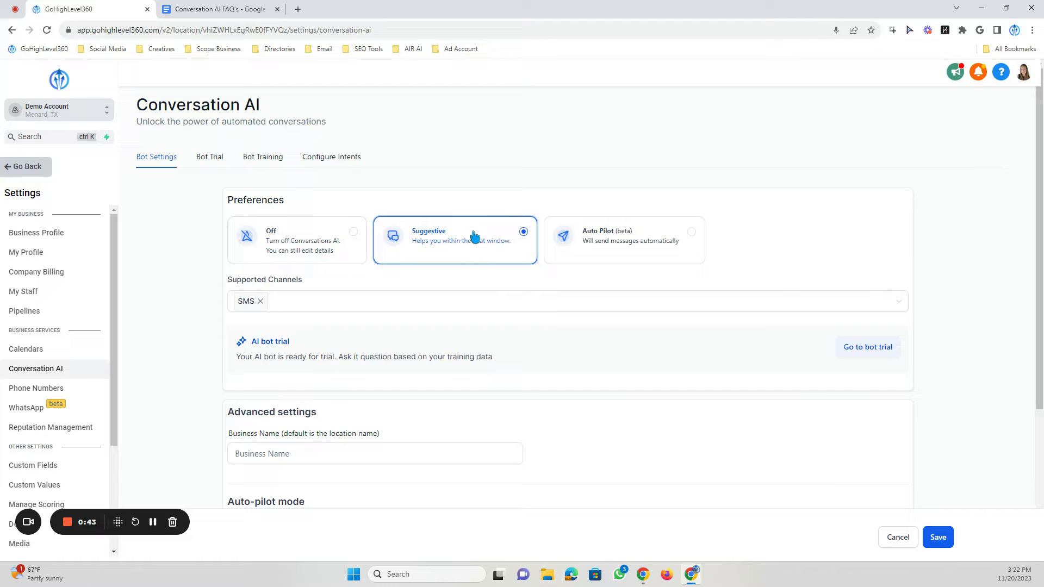
click(663, 236)
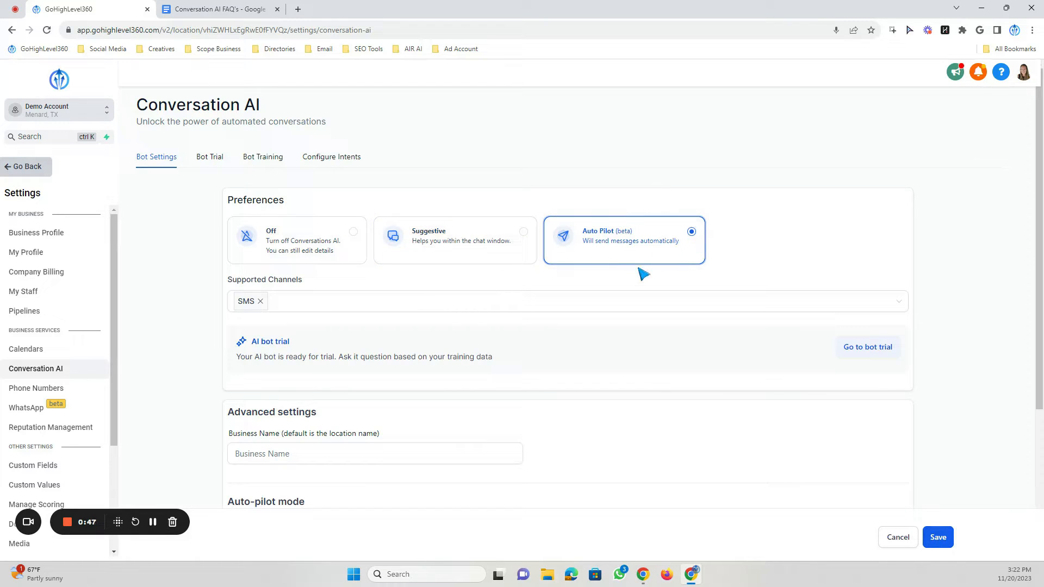
click(294, 309)
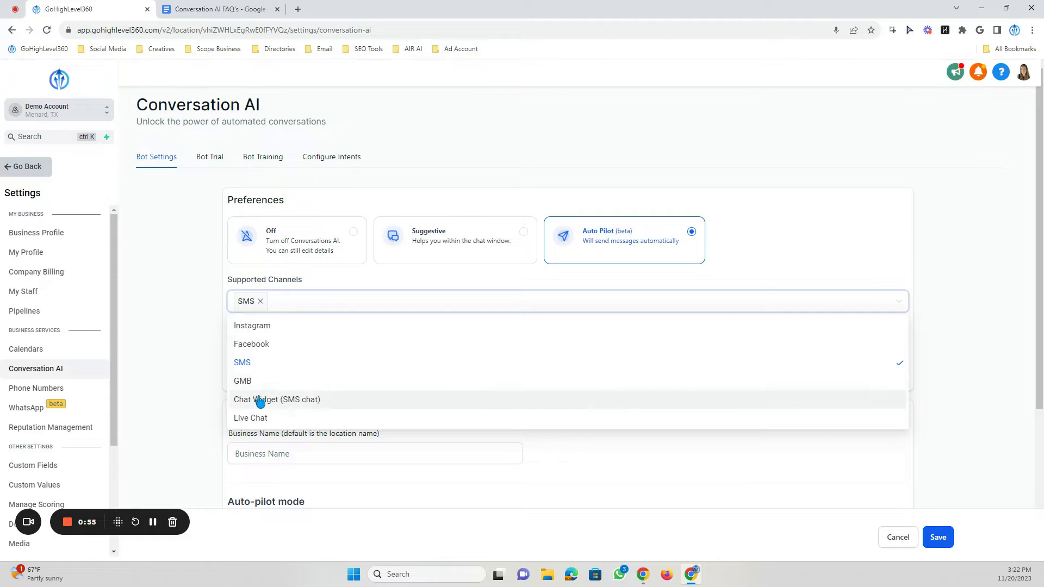
click(249, 419)
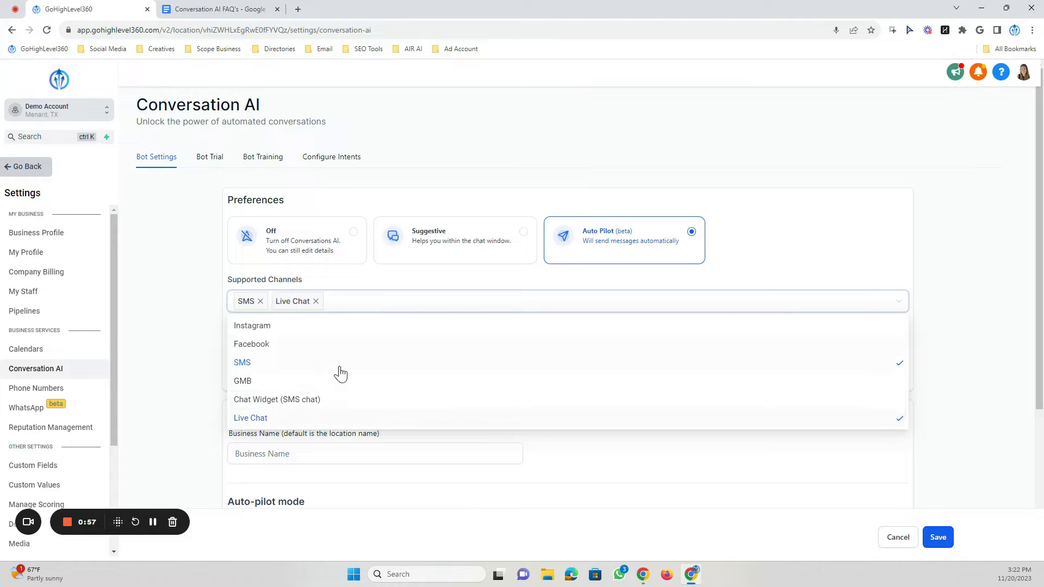
click(335, 287)
- Save the Conversation AI bot settings
scroll(337, 291, down, 4)
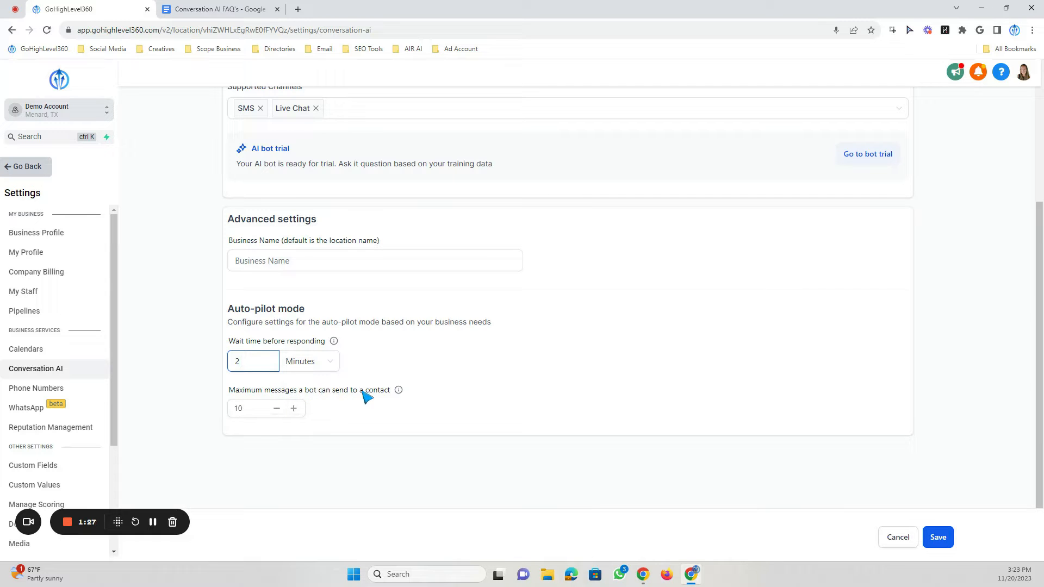
click(244, 410)
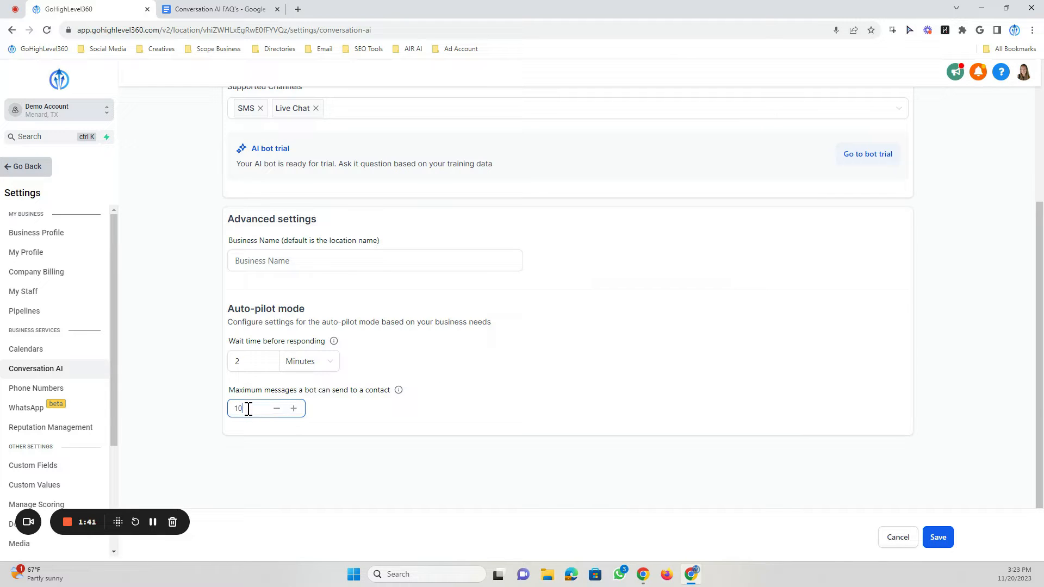
scroll(595, 387, up, 1)
scroll(595, 387, down, 1)
click(946, 544)
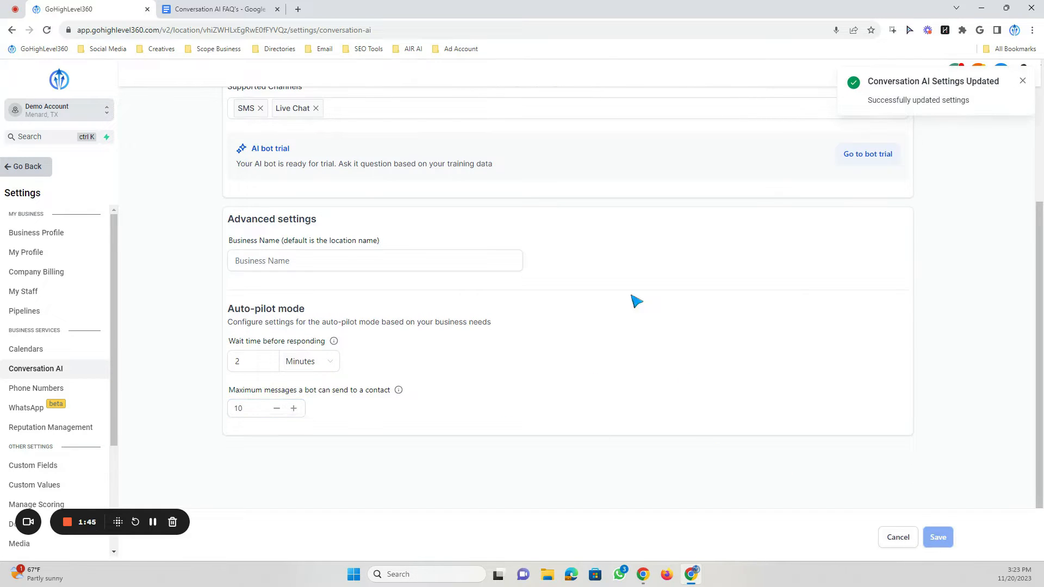
- Open the Bot Trial and send the test message "how are you?" to the chatbot
scroll(546, 403, up, 4)
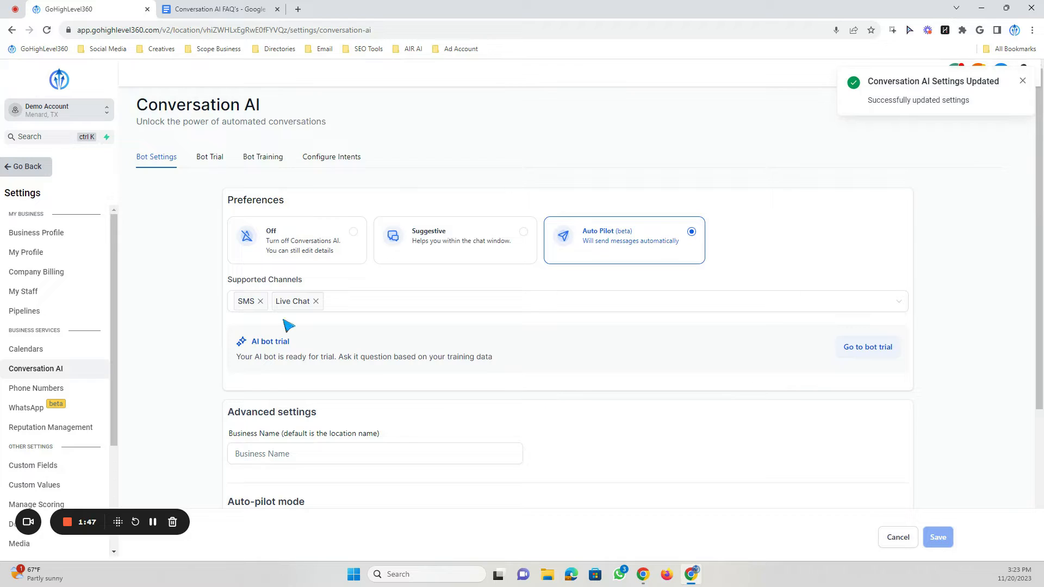
click(201, 160)
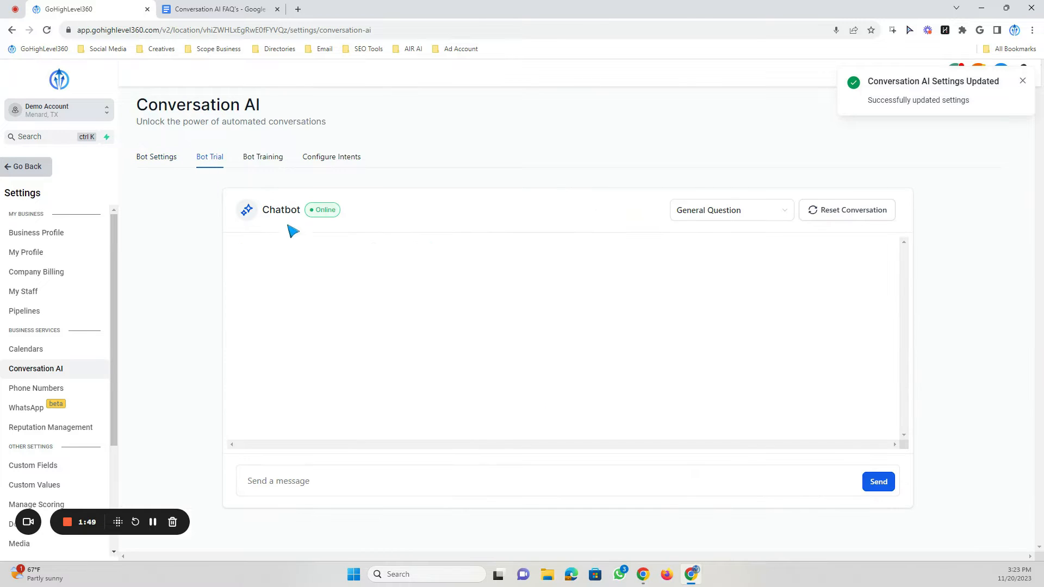
click(297, 481)
text(how are you?)
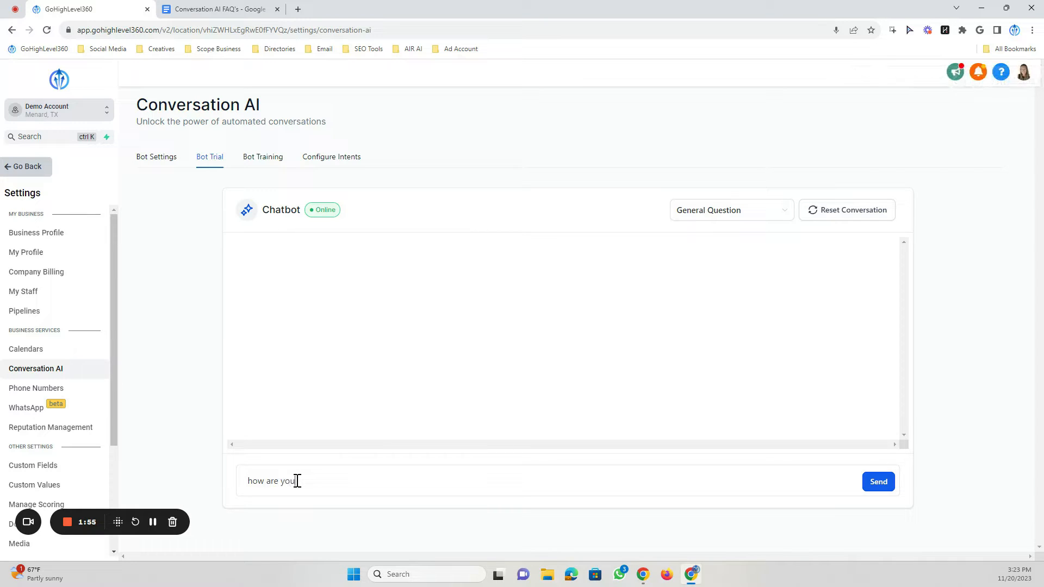
key(Return)
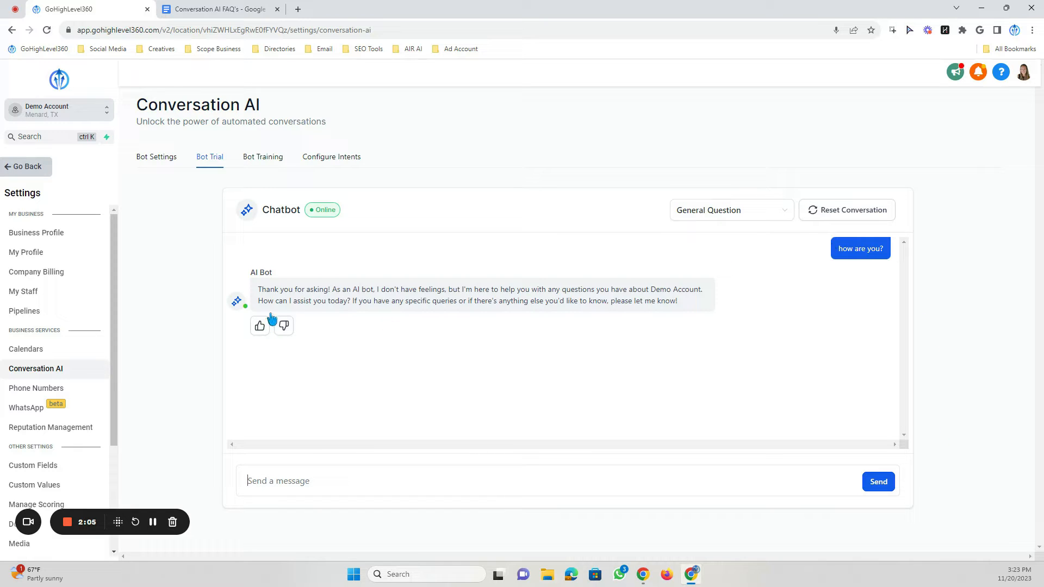
- Give the bot's reply a thumbs-up rating
drag(258, 290, 707, 310)
click(698, 311)
click(260, 326)
- Paste and send the test message "can I reschedule my appointment" to the chatbot
click(294, 492)
text(can I reschedule my appointment)
click(329, 482)
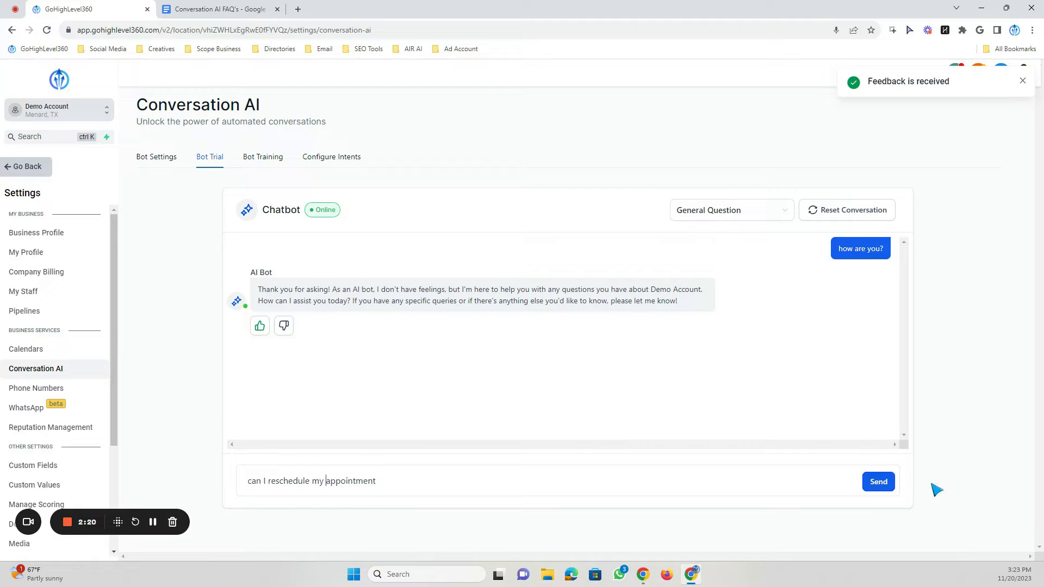
click(881, 483)
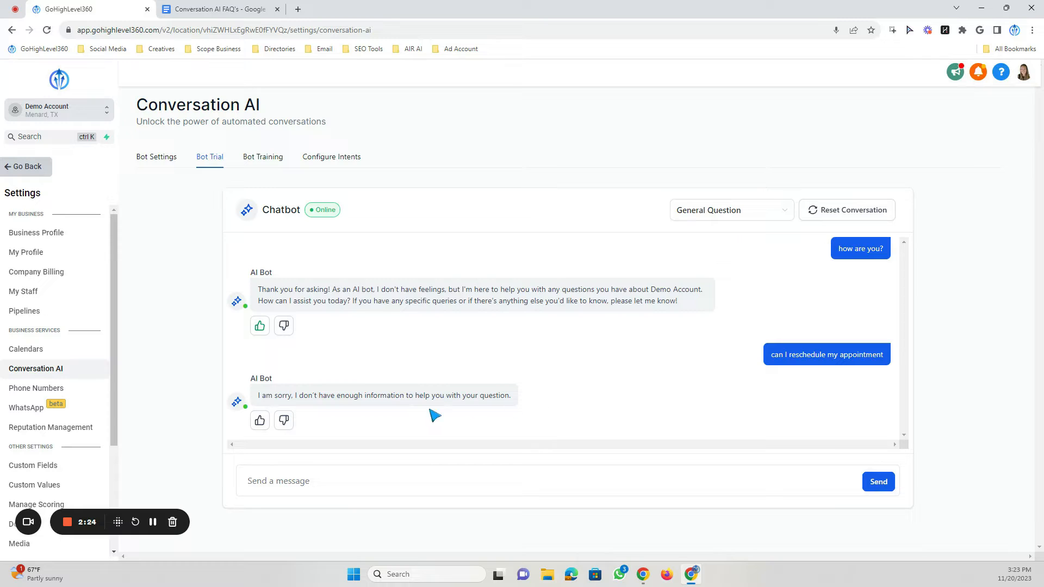
- Thumbs-down the bot's reply and train the bot with the answer "No worries, what day/ time would work better for you"
click(284, 421)
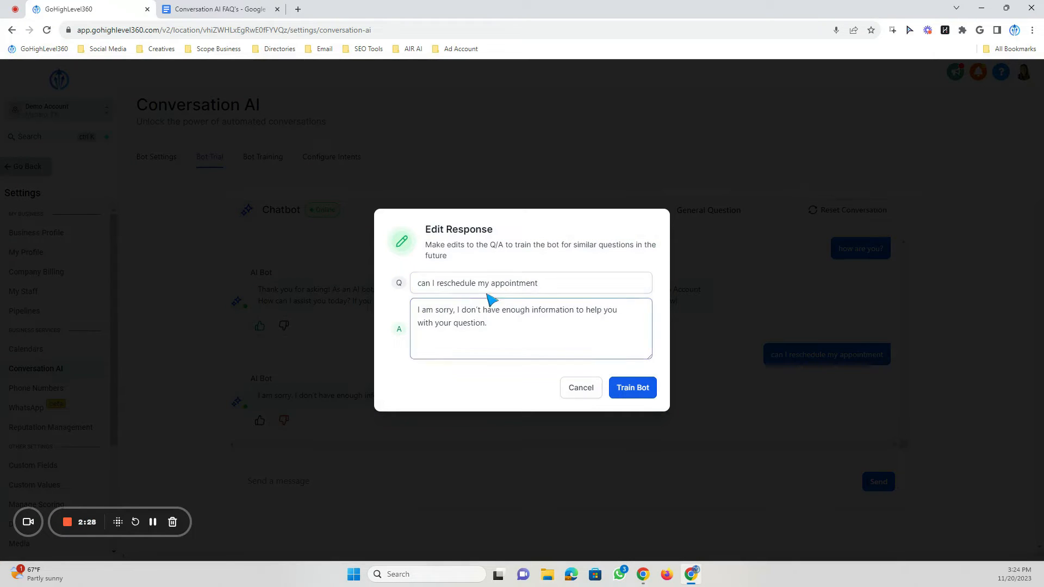
mouse_move(420, 282)
mouse_down()
mouse_move(596, 282)
mouse_move(412, 282)
mouse_up()
click(581, 286)
click(415, 283)
click(498, 329)
drag(498, 326, 417, 308)
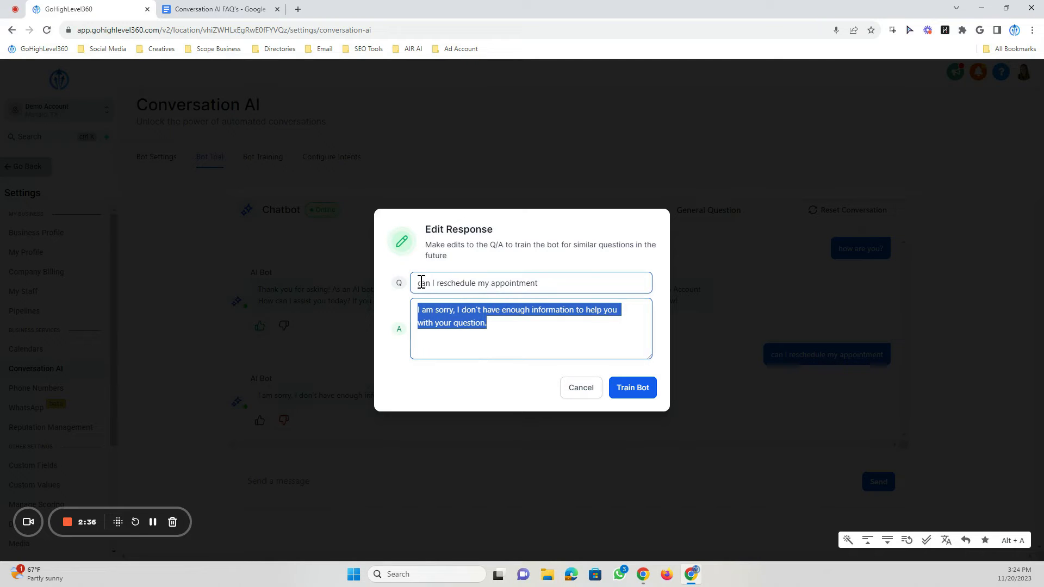
click(491, 327)
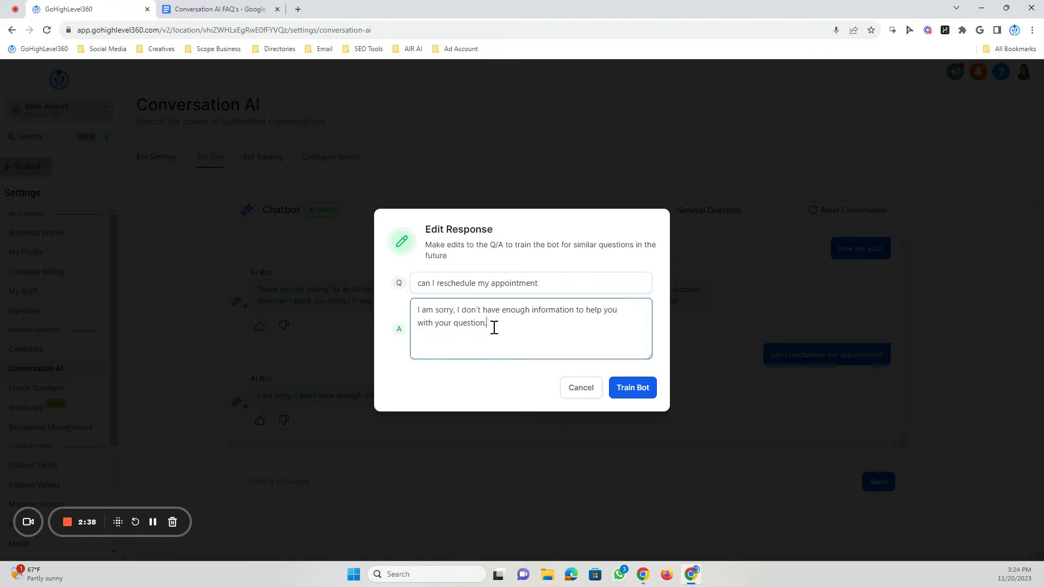
drag(486, 324, 418, 310)
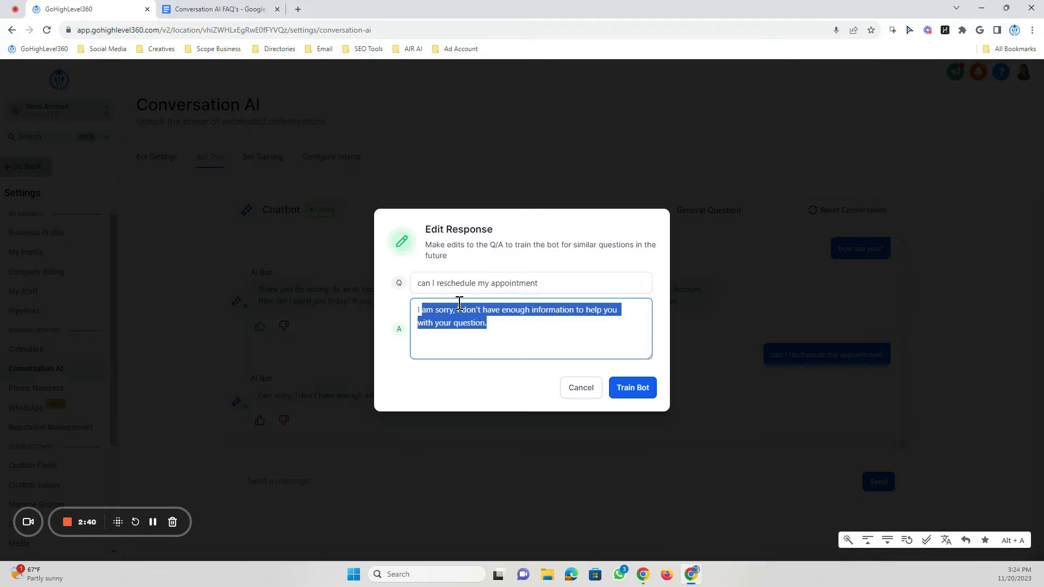
key(BackSpace)
text(No worr)
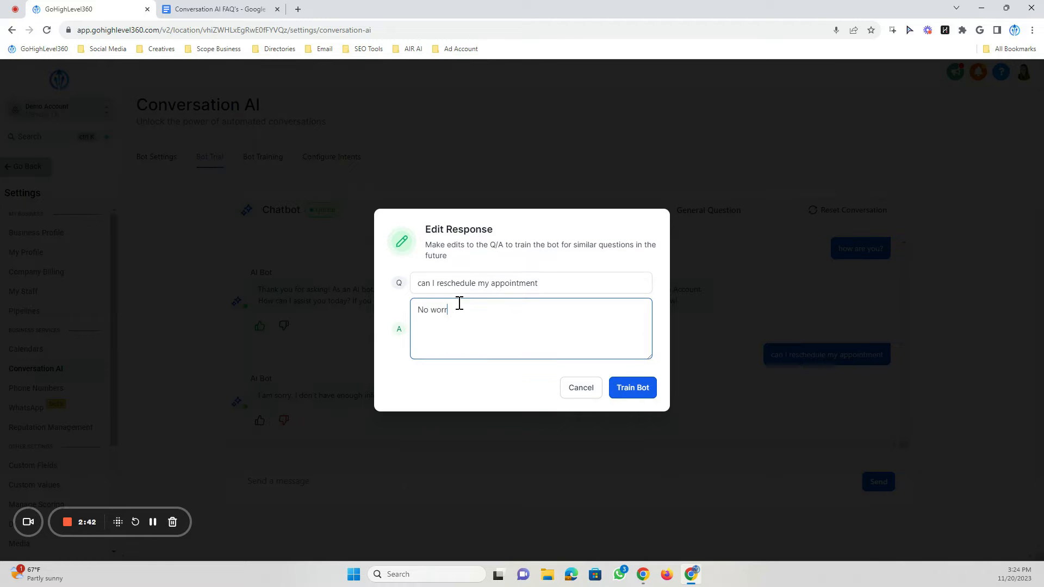
text(ies, what day/ time would work better for you?)
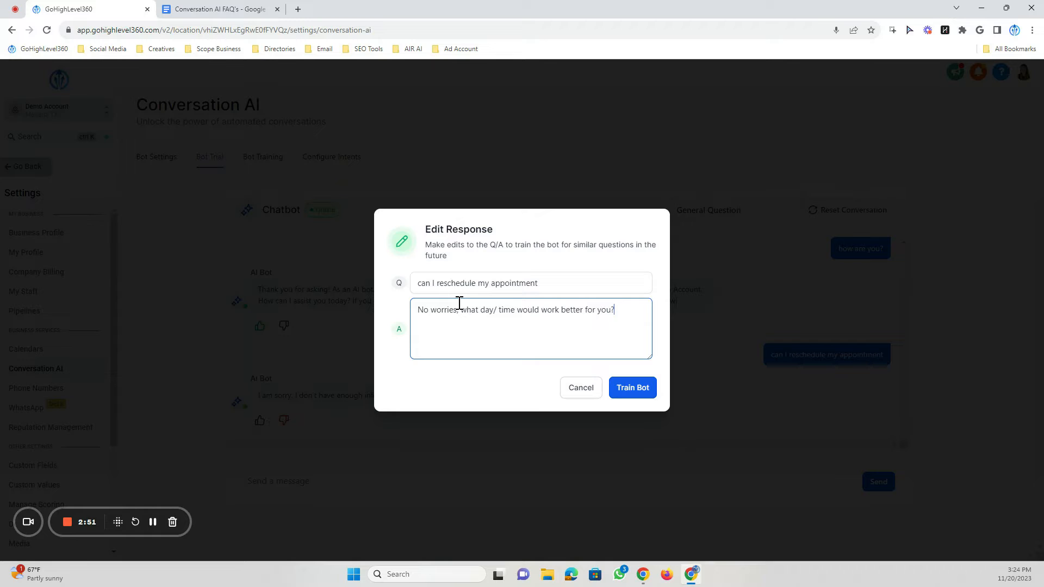
click(631, 387)
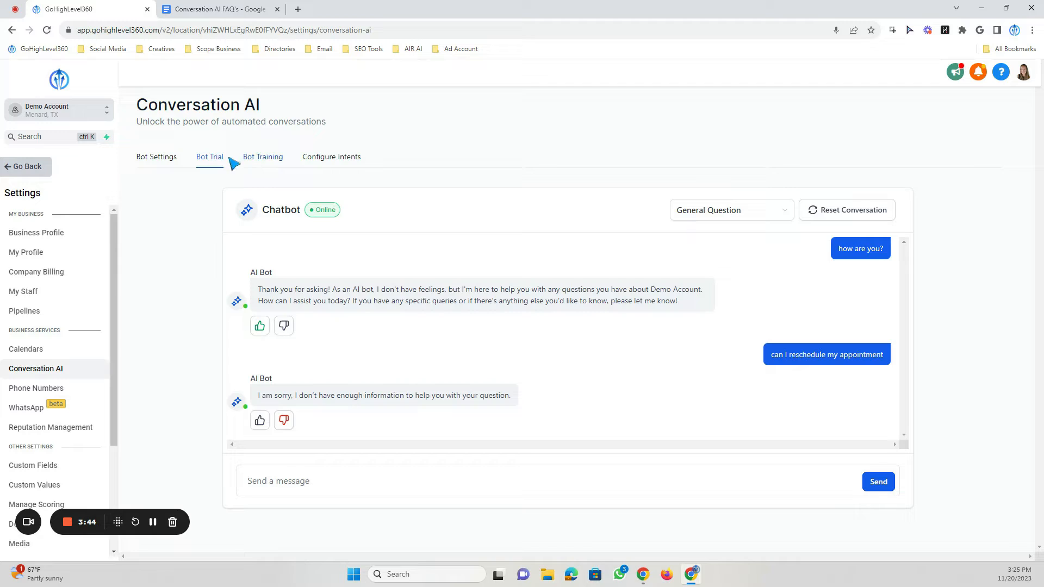
- Review the saved Q&A under Bot Training and the question type options in Bot Trial
click(270, 163)
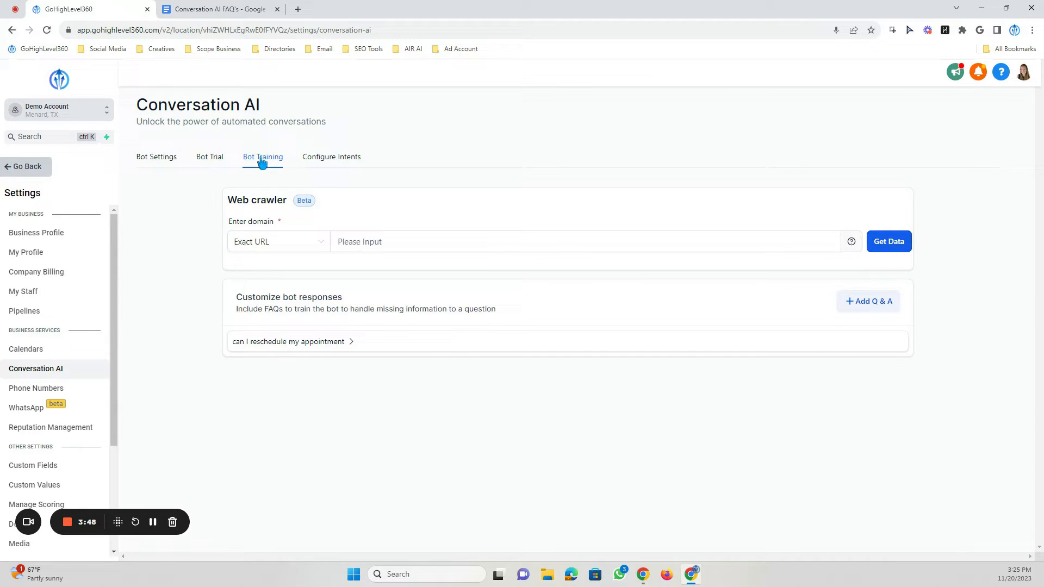
click(209, 162)
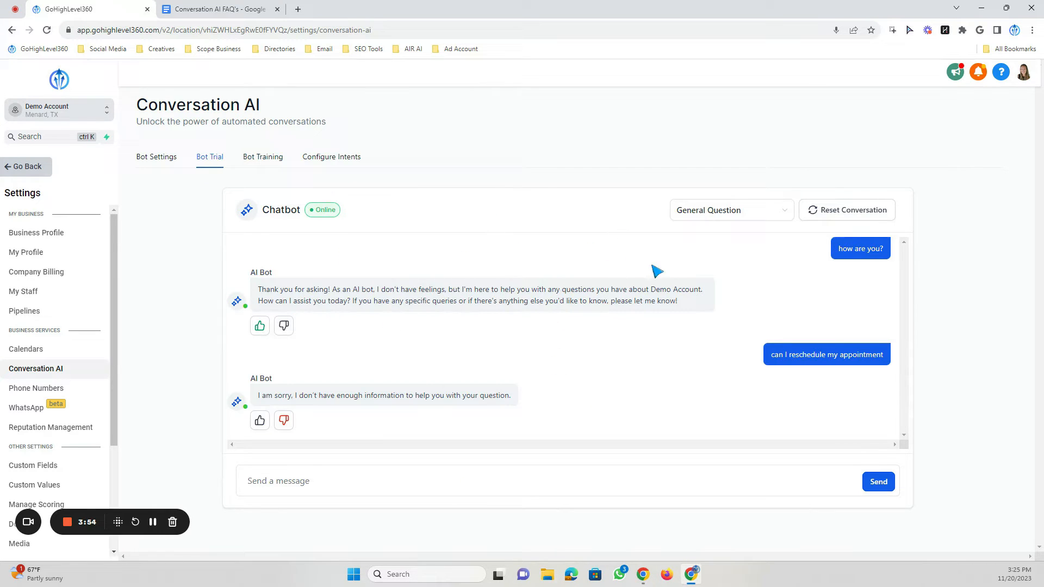
click(716, 212)
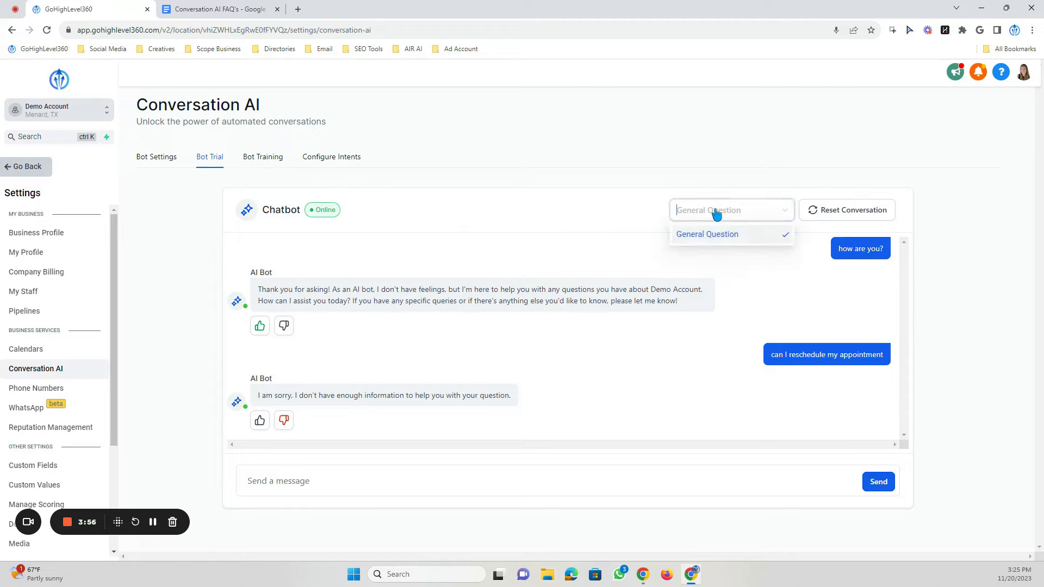
click(781, 243)
click(760, 214)
click(703, 206)
click(270, 164)
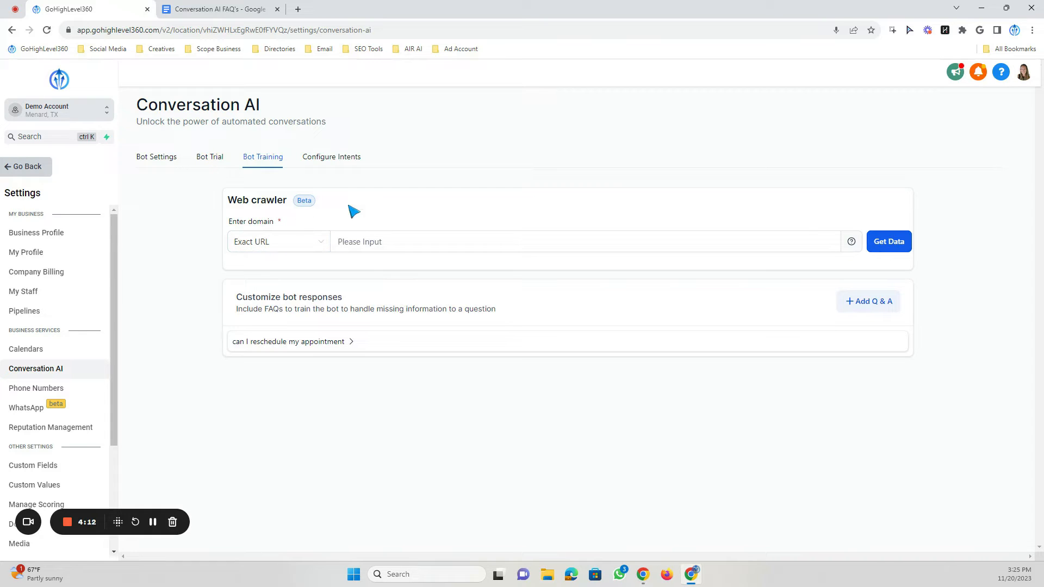
- Set the web crawler scope to All URL in this domain and enter the domain highlevel360.com
click(288, 243)
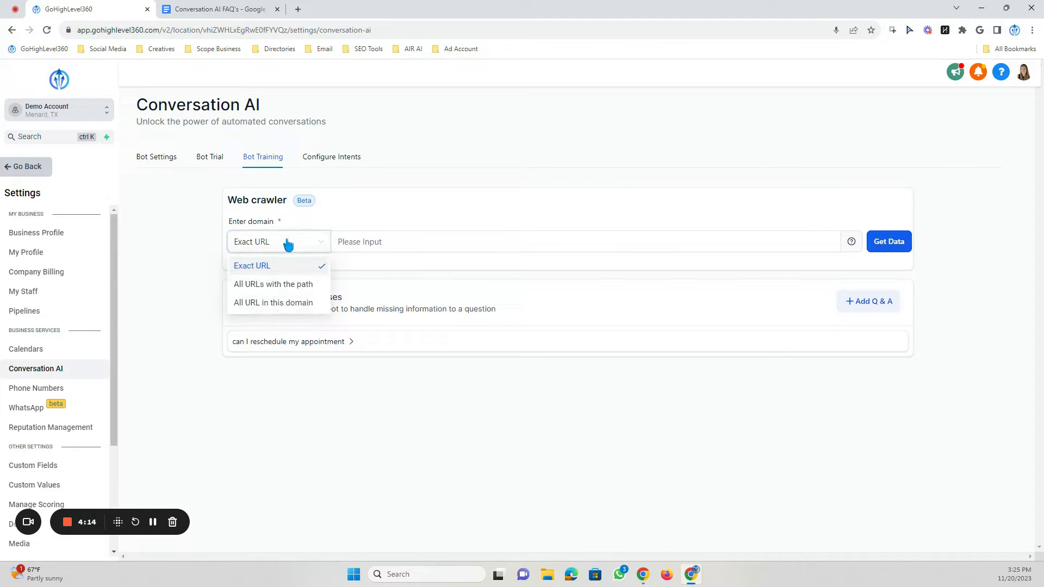
click(363, 240)
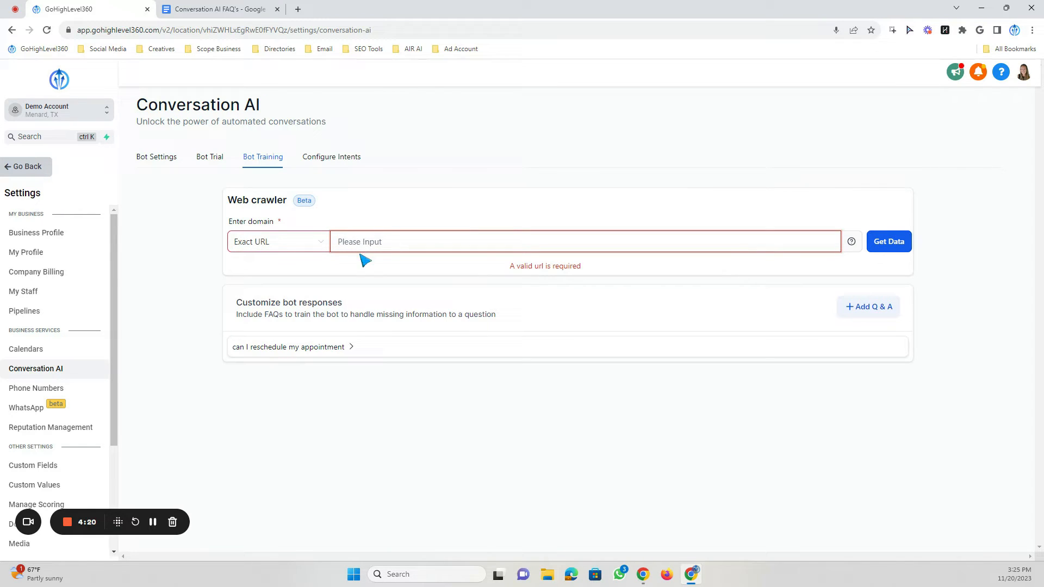
click(298, 243)
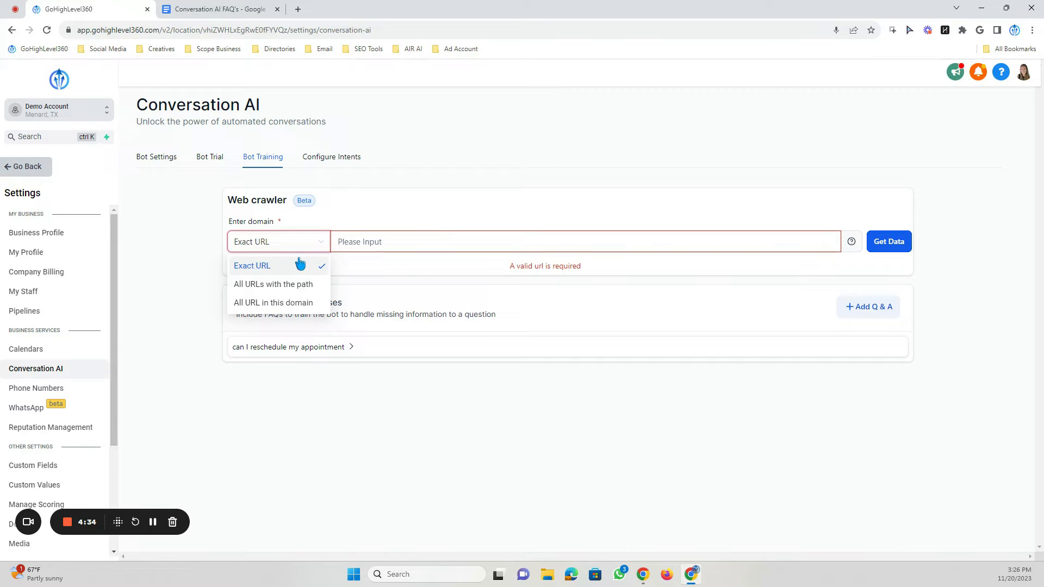
click(240, 286)
click(295, 251)
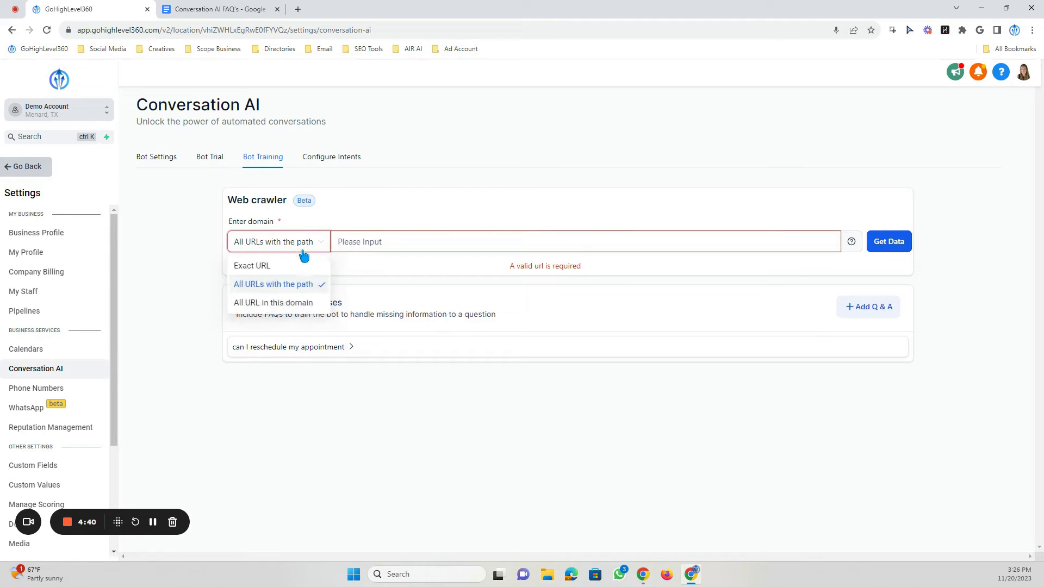
click(263, 305)
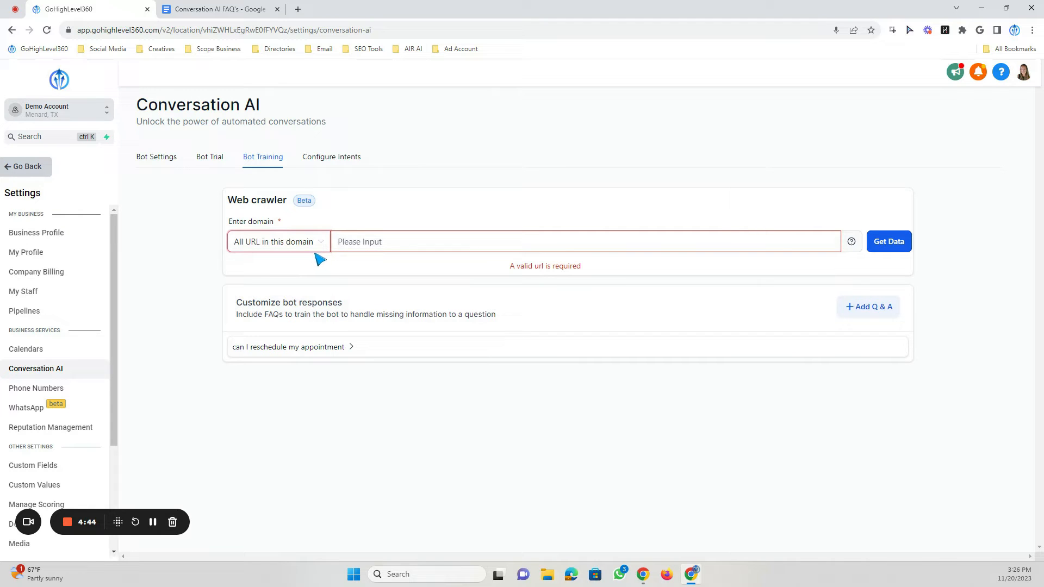
click(350, 239)
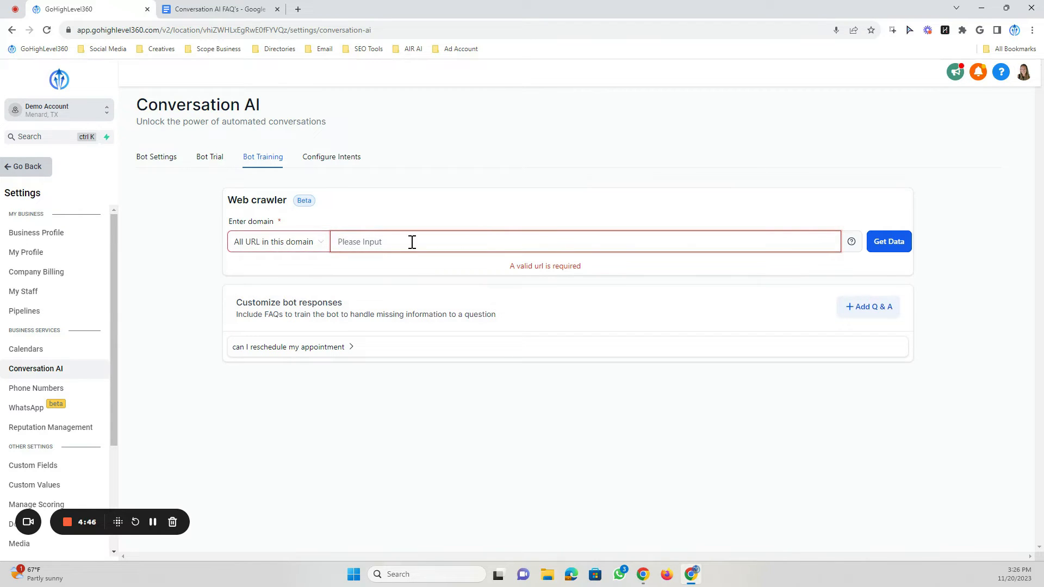
text(highlevel360.com)
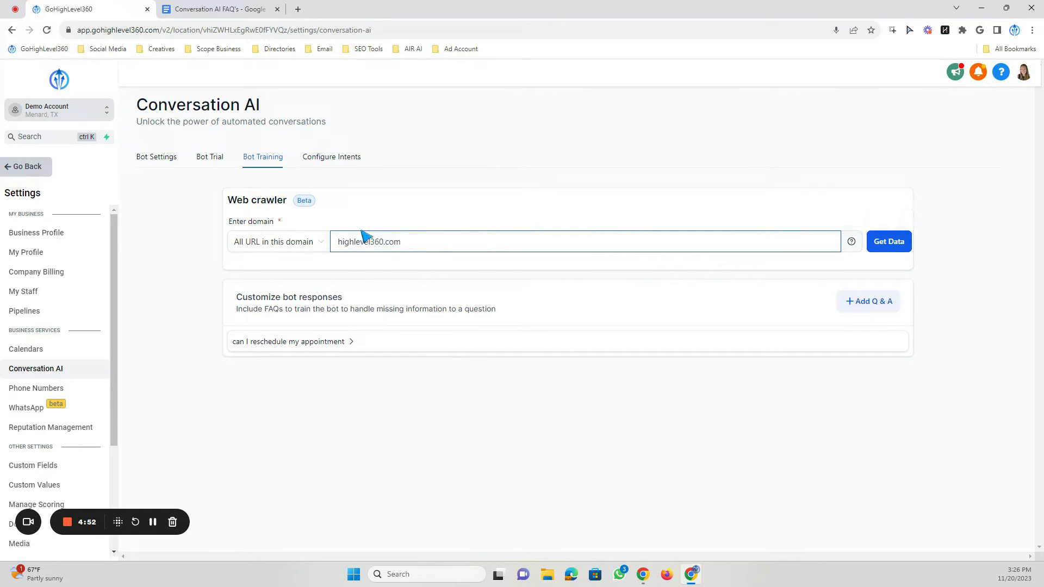
click(339, 242)
text(https://)
click(889, 242)
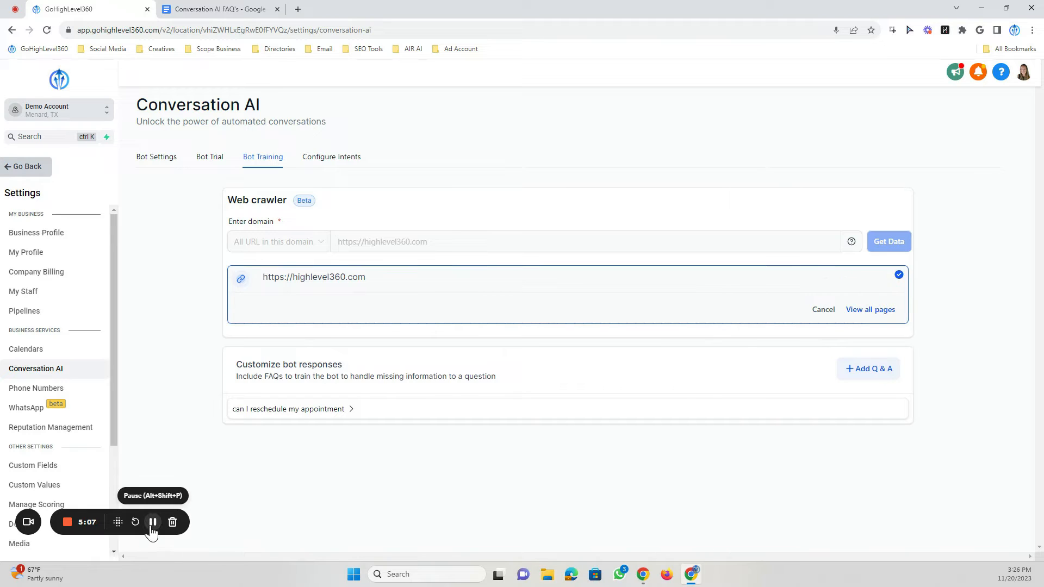
- Select the High Level 360 | All-In-One CRM page from all crawled pages and train the bot on it
click(868, 311)
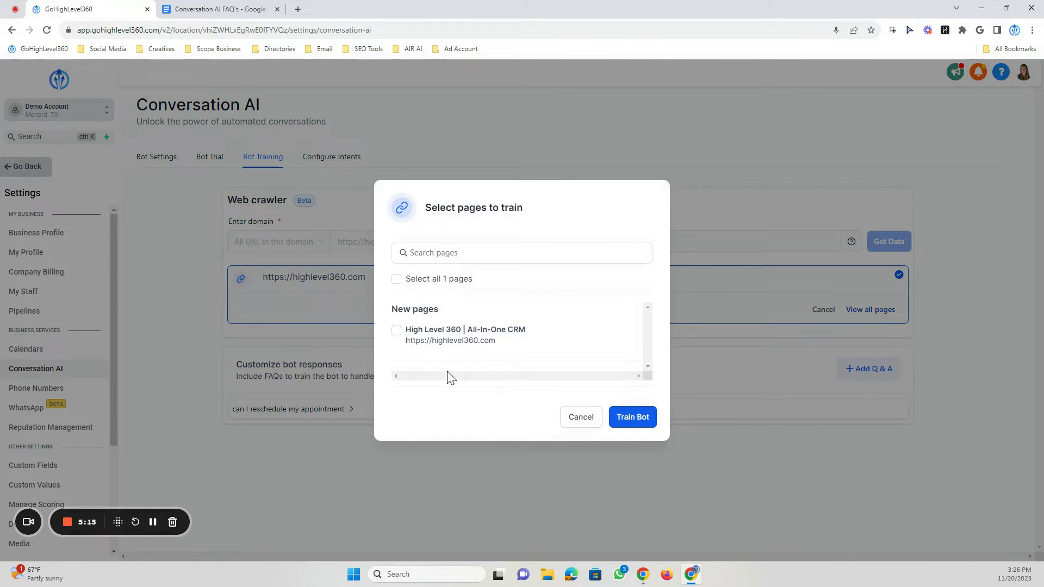
click(395, 331)
click(631, 417)
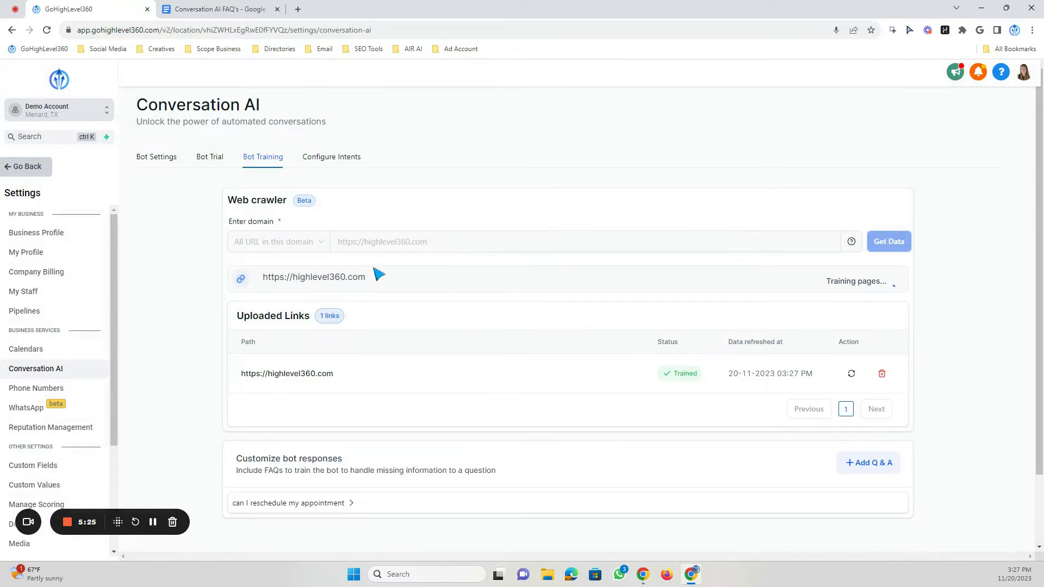
- Add a new Q&A whose question is "What is {{location.name}} all about?", copied from the Conversation AI FAQ's document
scroll(489, 334, down, 2)
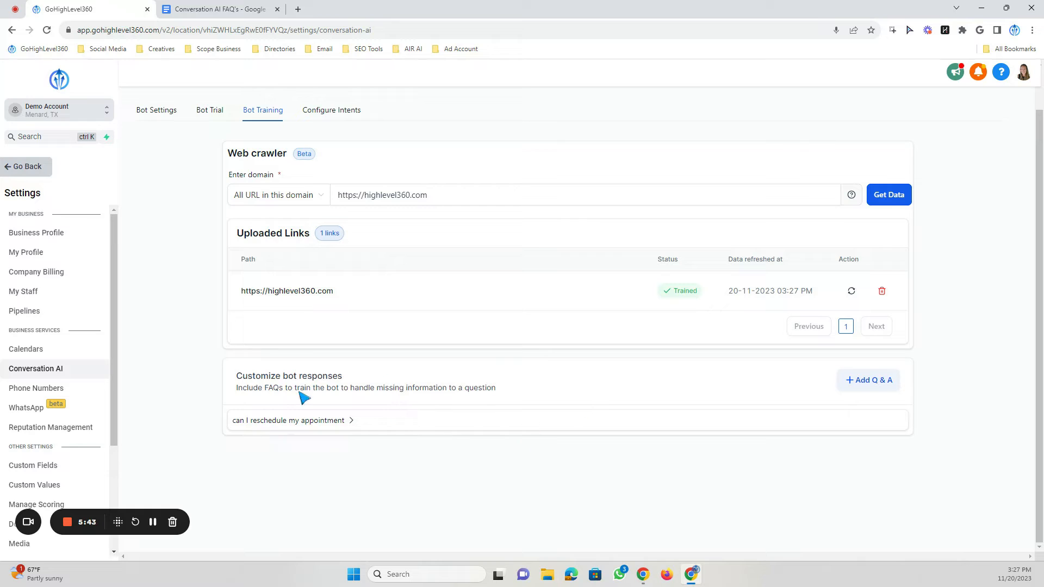
click(857, 381)
scroll(517, 361, down, 2)
click(333, 354)
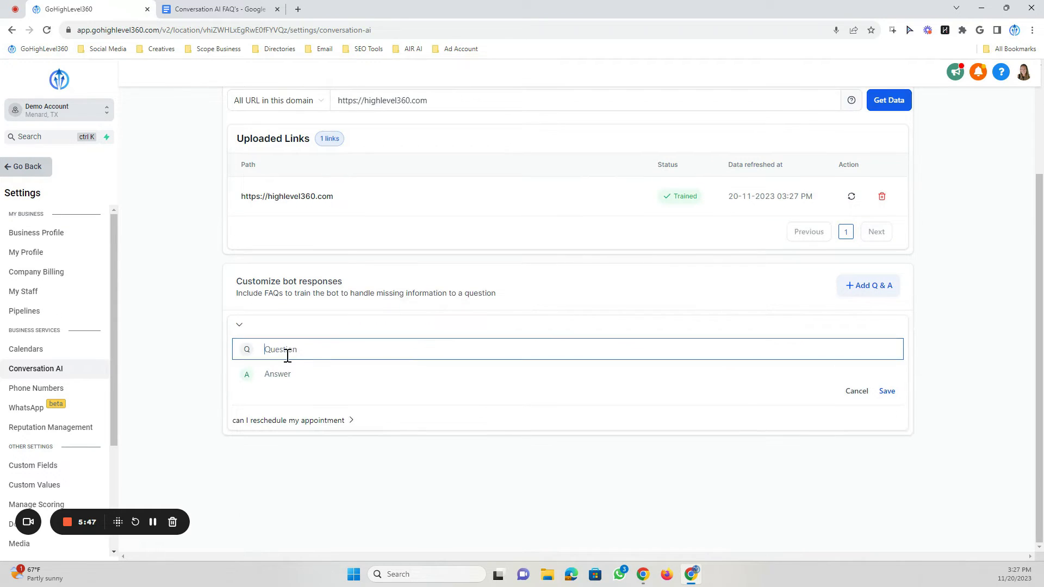
click(275, 379)
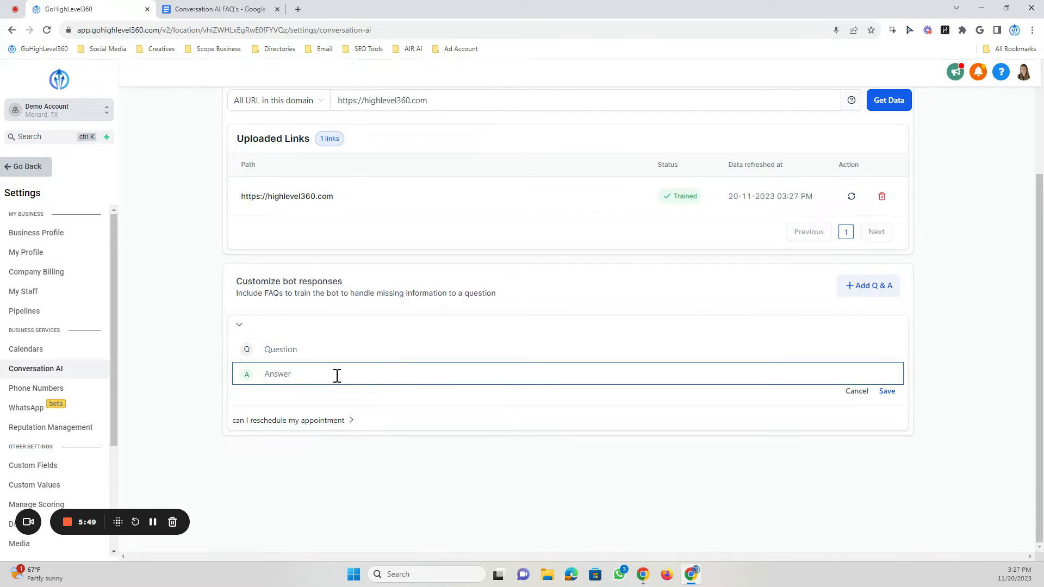
click(300, 352)
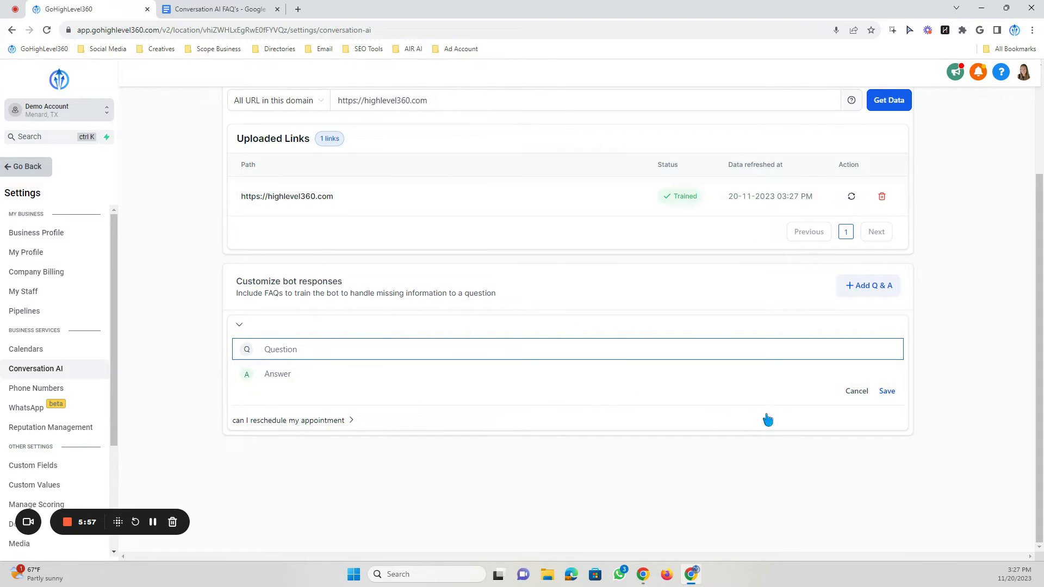
click(295, 374)
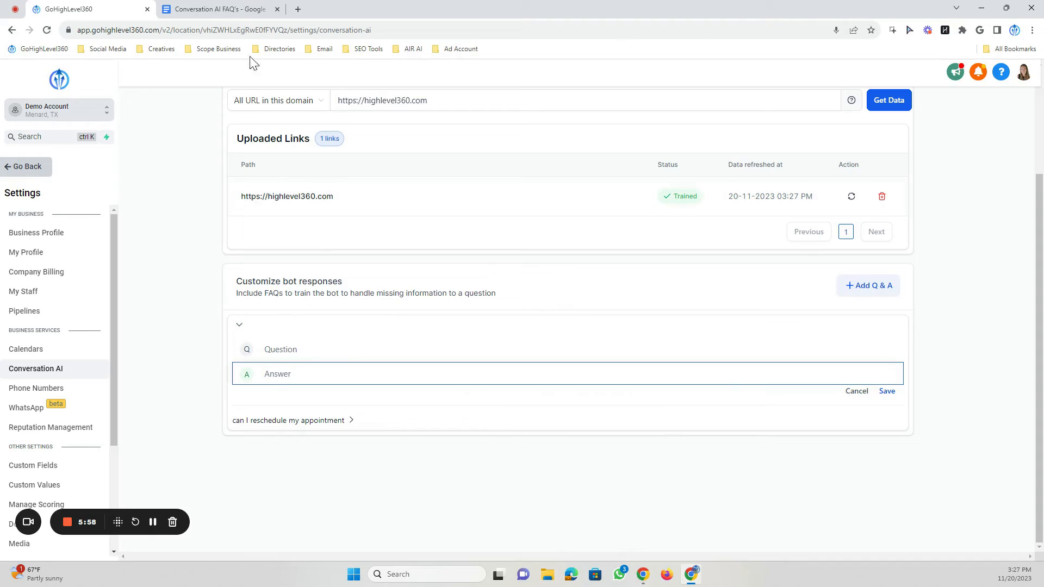
click(214, 9)
scroll(340, 391, down, 10)
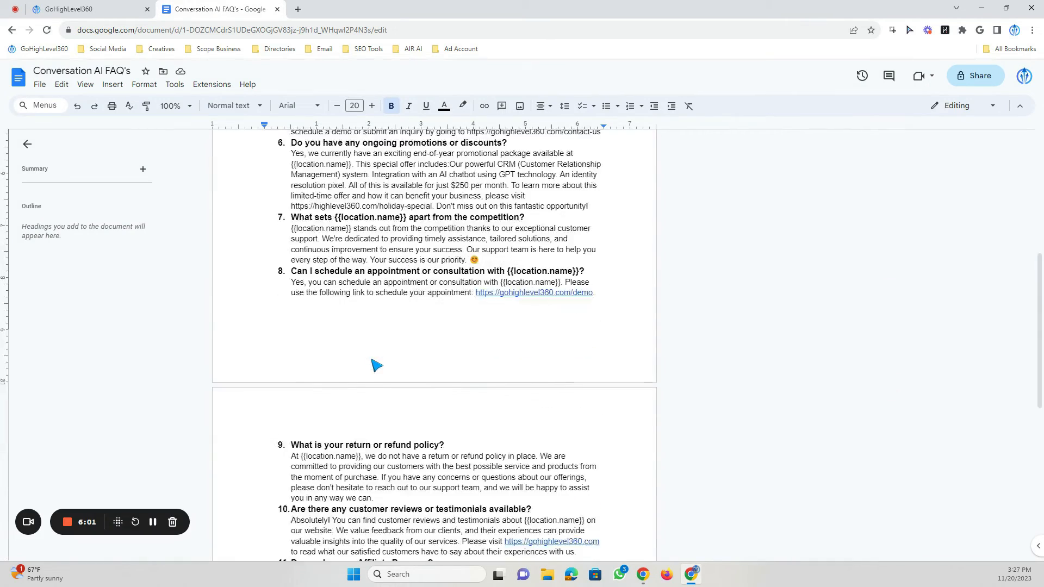
scroll(446, 416, up, 10)
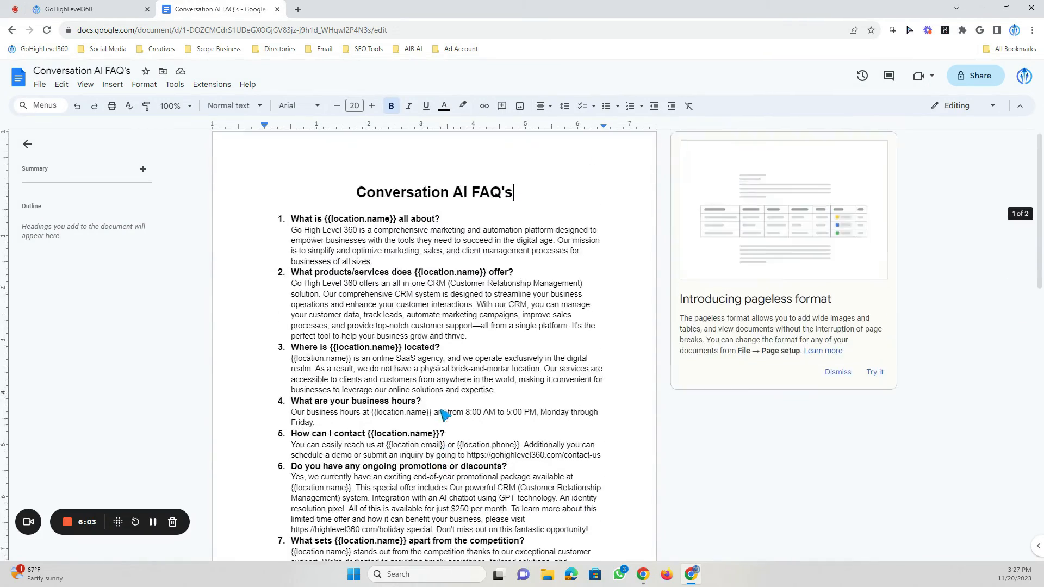
drag(450, 229, 294, 228)
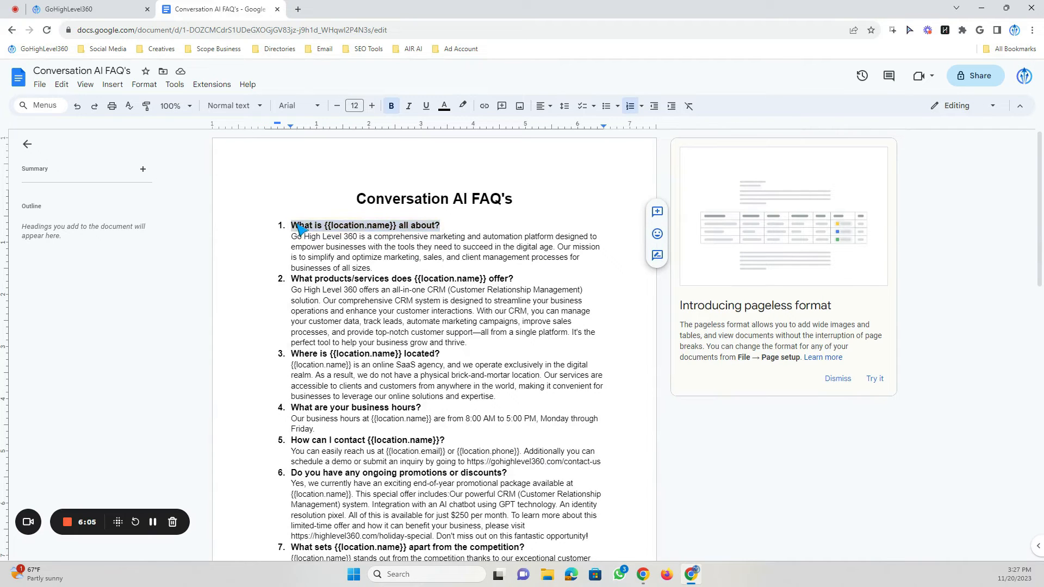
right_click(298, 228)
click(327, 253)
click(87, 9)
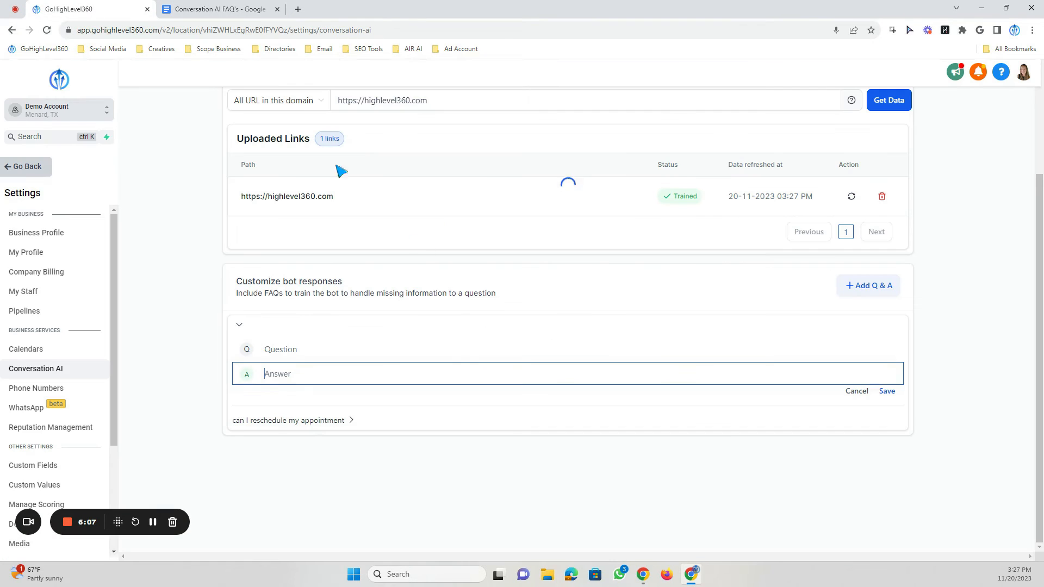
click(290, 349)
right_click(290, 349)
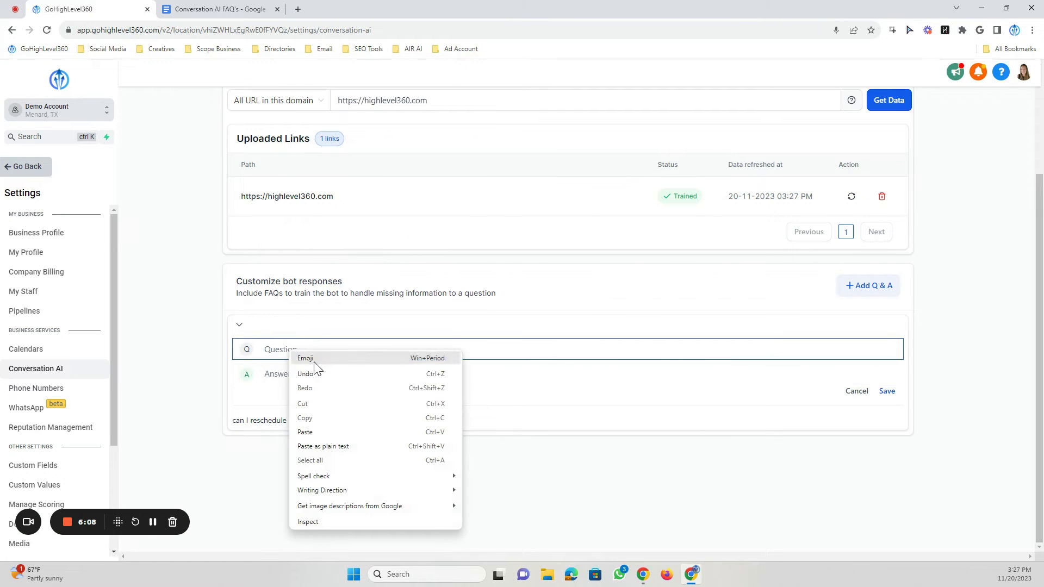
click(317, 435)
- Copy the first FAQ answer from the document, paste it as the Q&A answer, and save the Q&A
click(217, 9)
drag(373, 268, 298, 241)
right_click(298, 241)
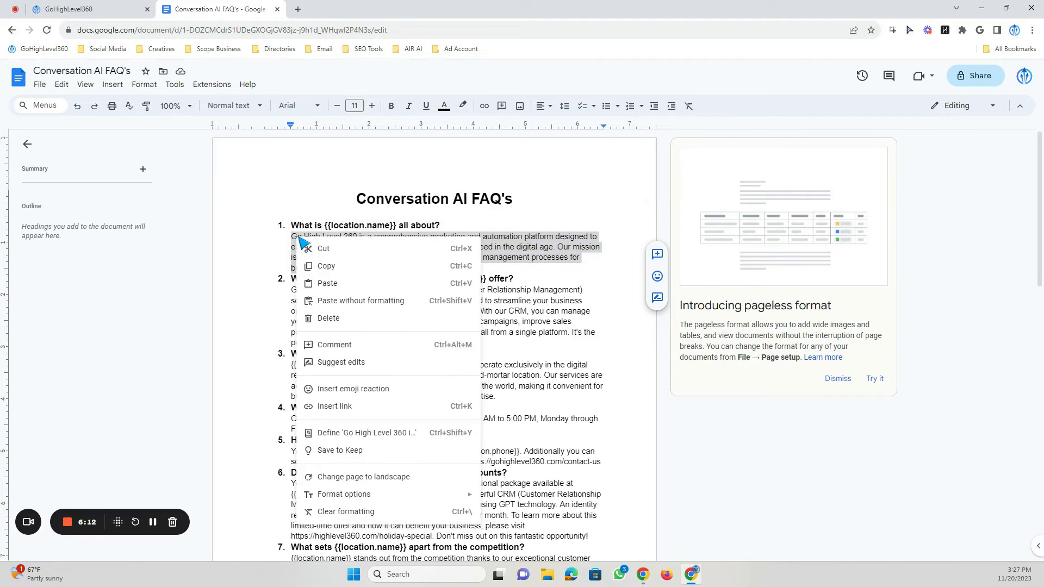
click(351, 268)
click(117, 6)
click(266, 373)
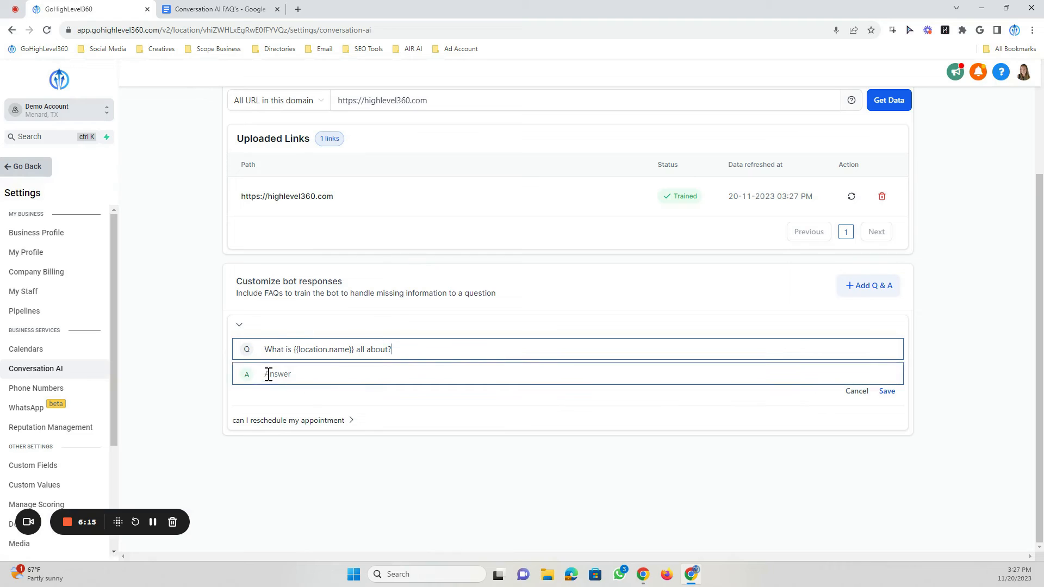
right_click(266, 373)
click(283, 276)
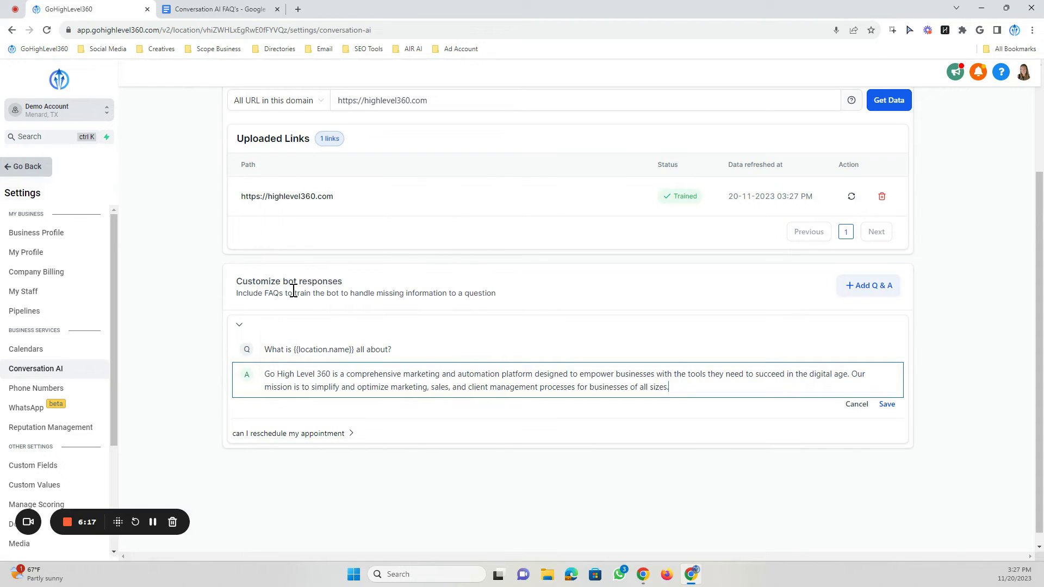
click(886, 405)
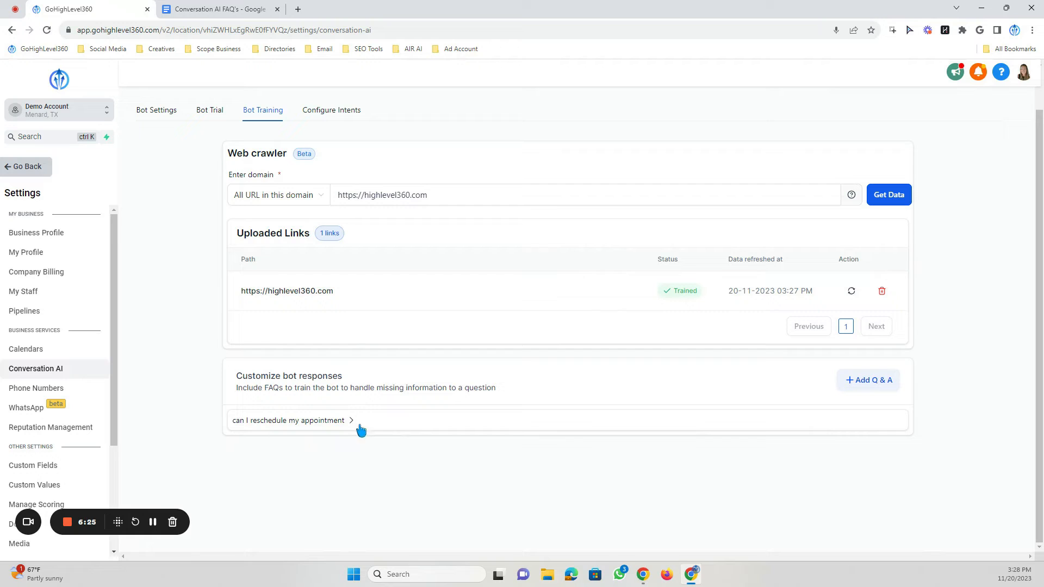
- Check the Calendars settings page, then return to the Q&A list under Bot Training
click(30, 349)
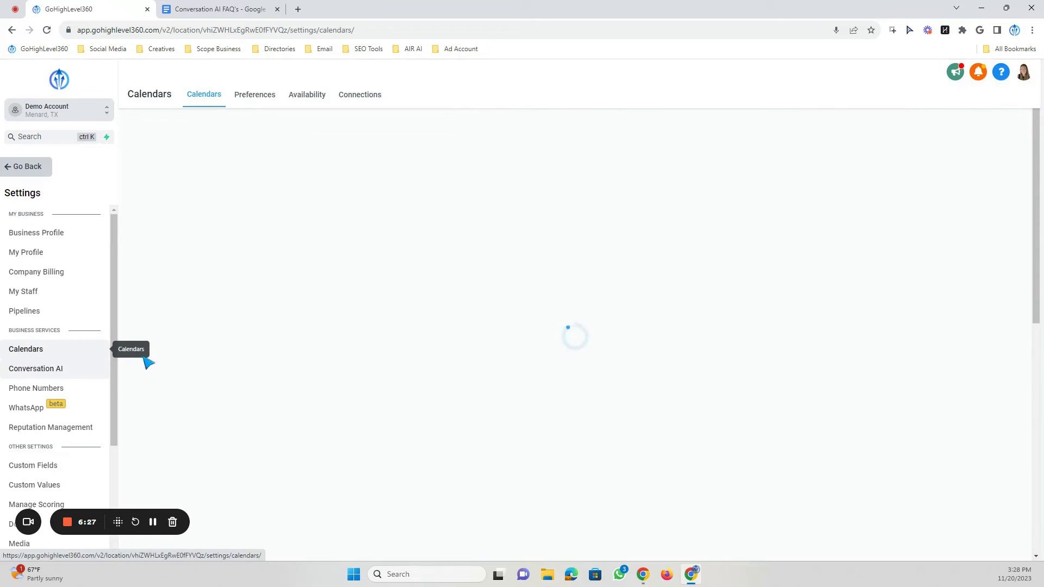
click(54, 369)
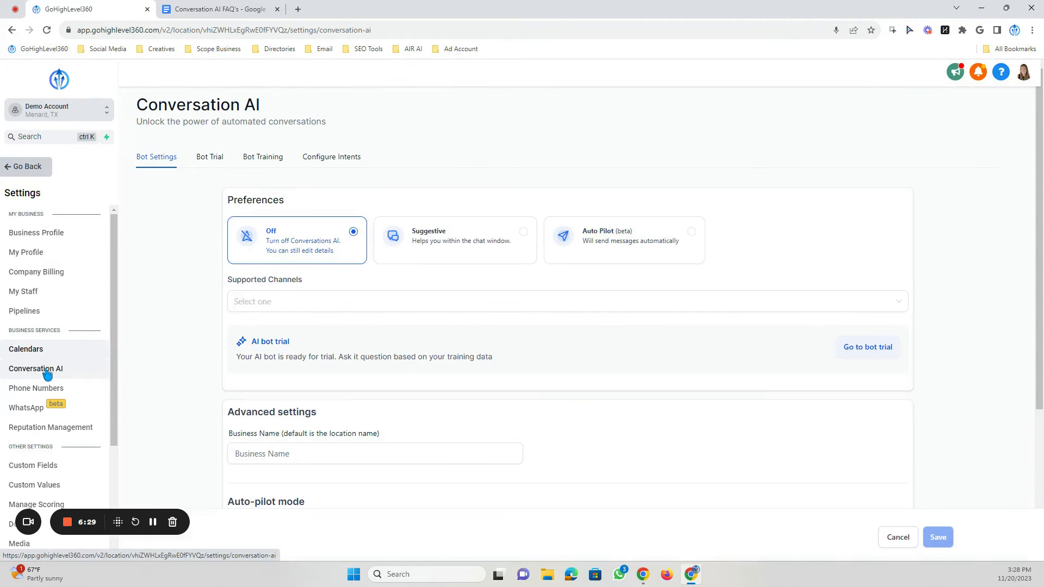
click(269, 161)
scroll(359, 512, down, 2)
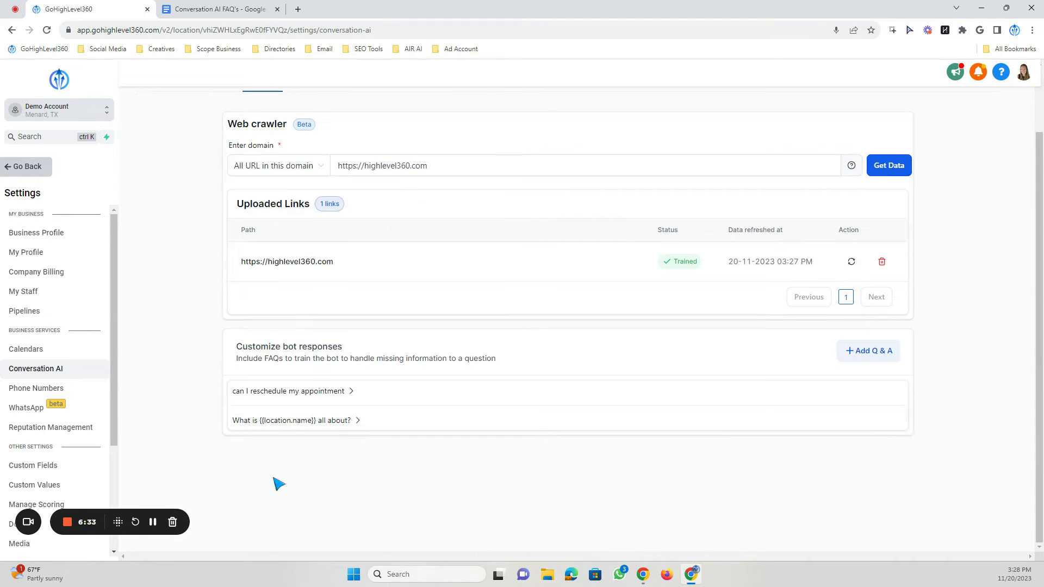
scroll(365, 431, up, 2)
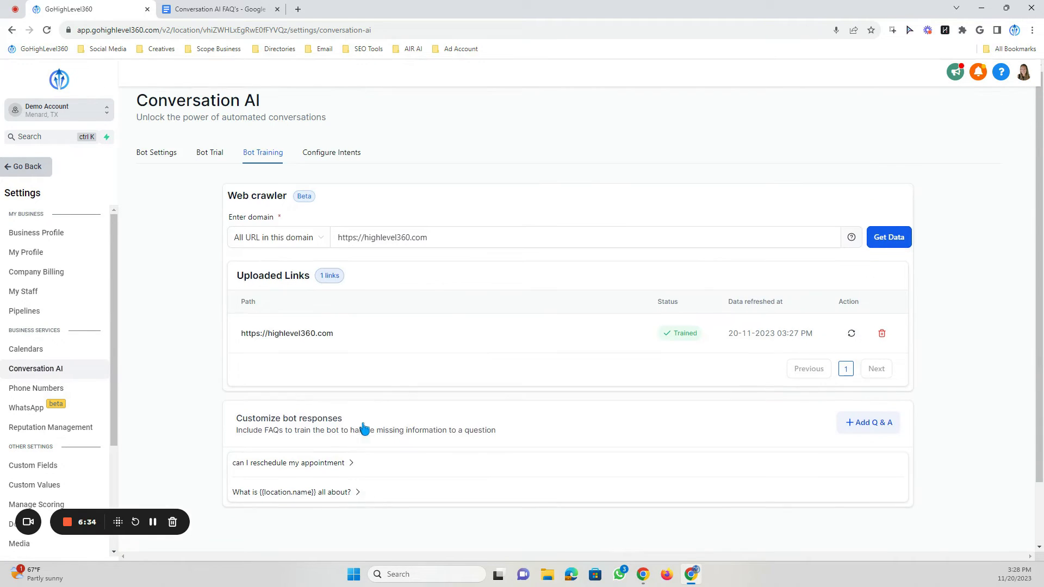
- Open Configure Intents and enable the Appointment Booking intent
click(326, 158)
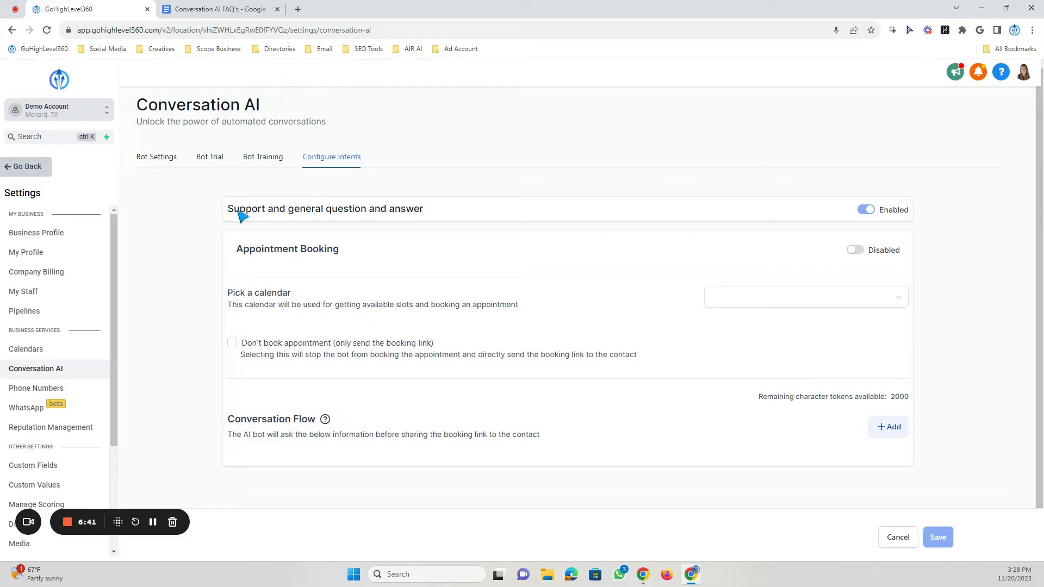
drag(233, 214, 445, 216)
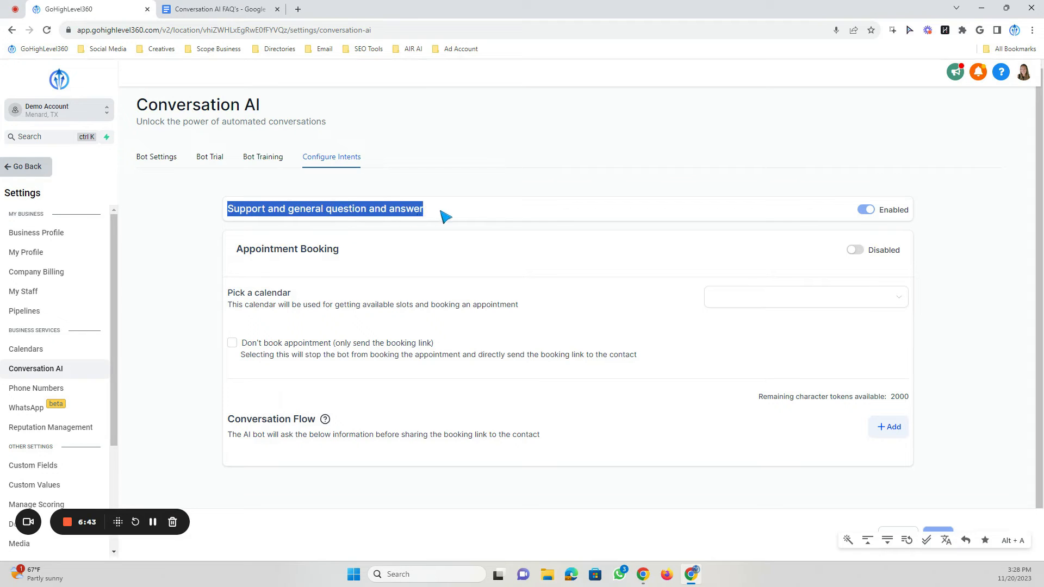
click(868, 207)
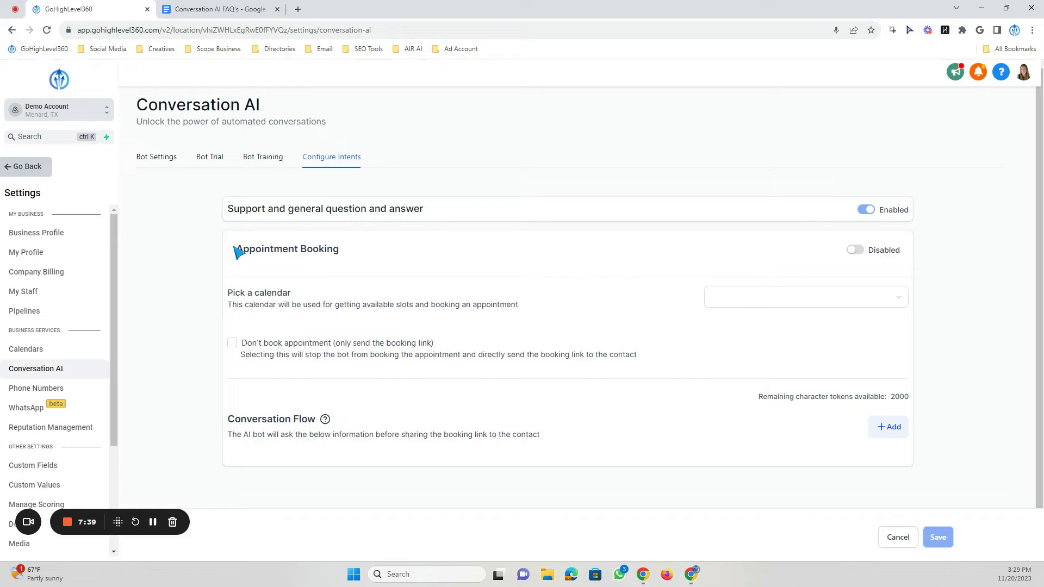
drag(236, 249, 348, 261)
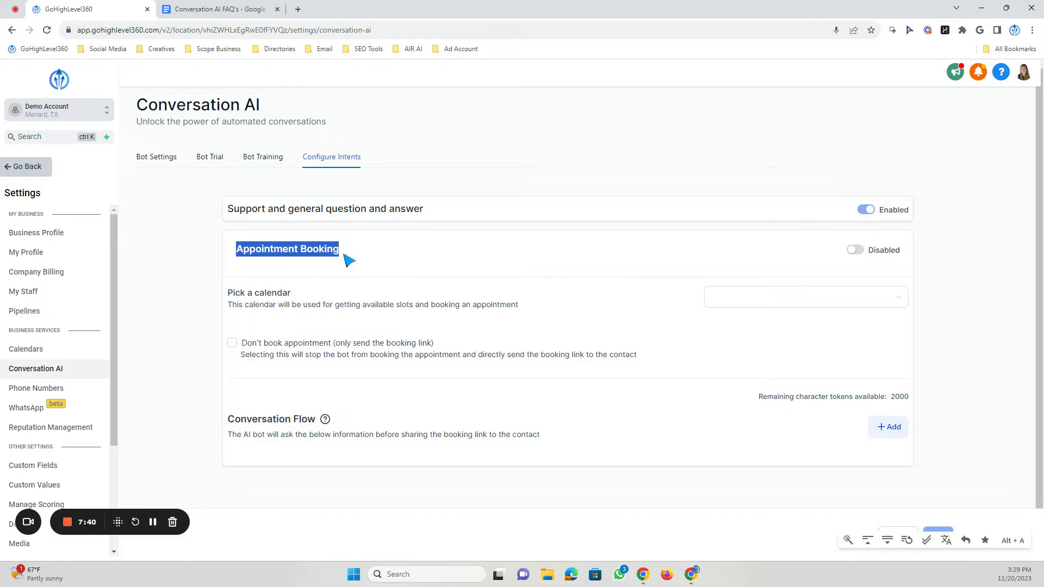
click(340, 255)
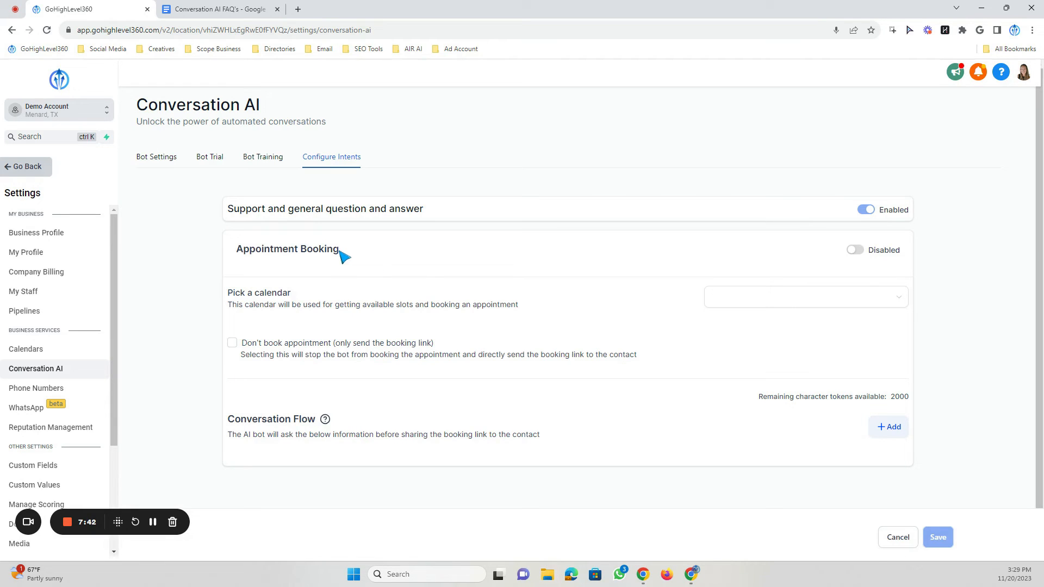
click(855, 251)
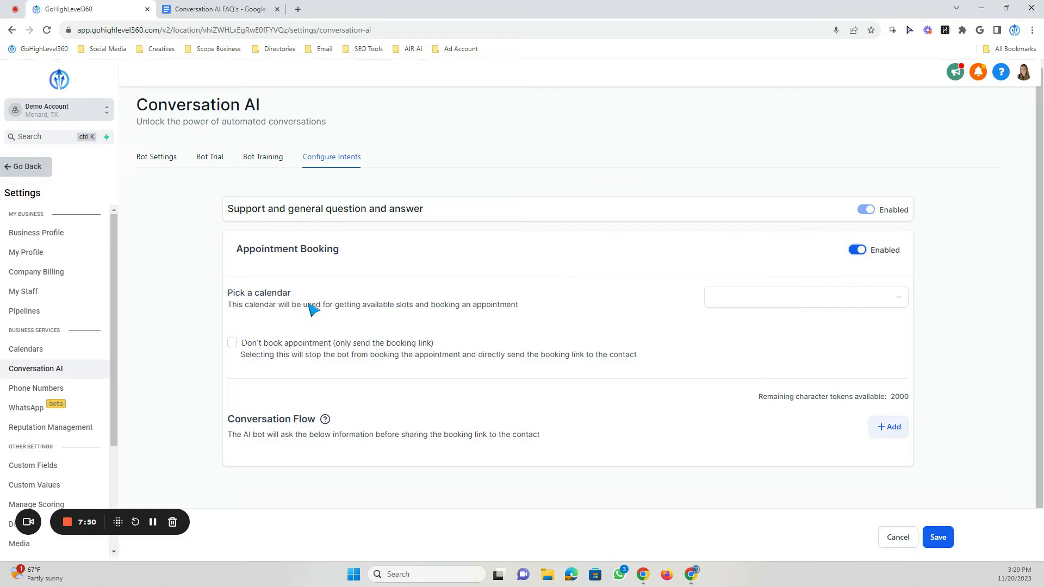
- Pick the demo calendar for appointment booking and save the intent settings
click(748, 296)
click(731, 324)
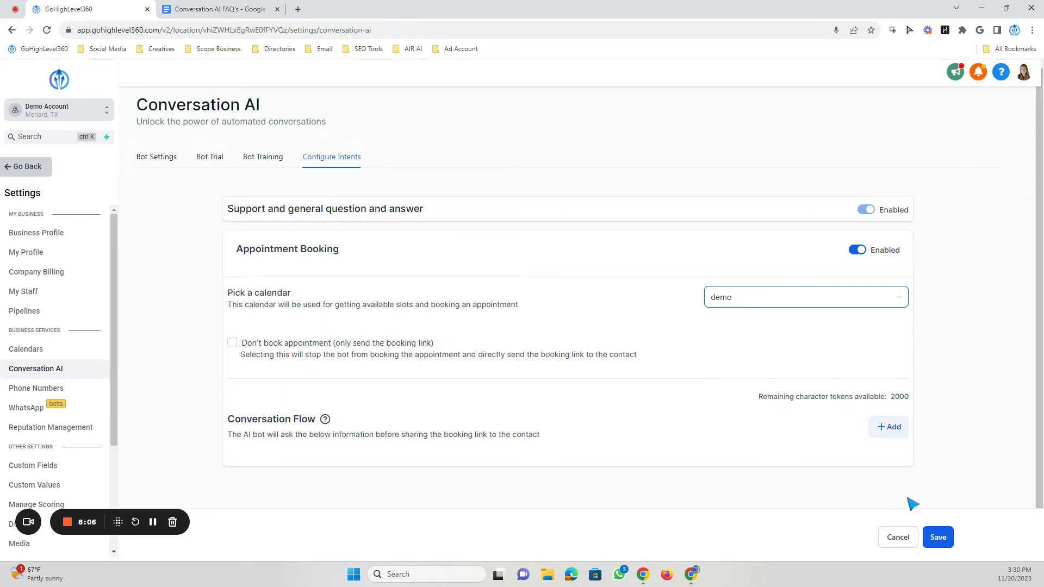
click(936, 539)
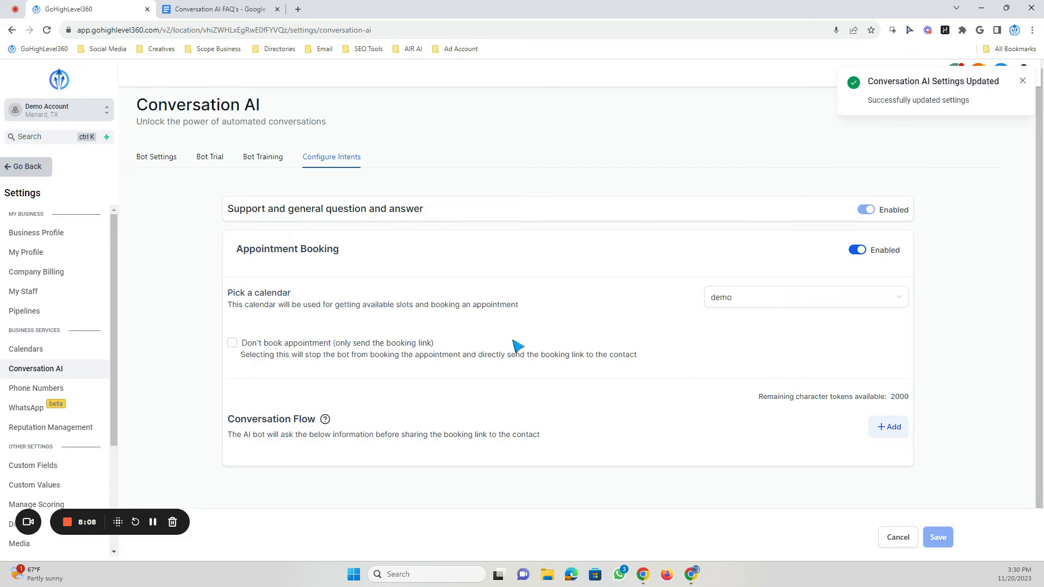
- Open Bot Trial and set the question type to Appointment Booking
scroll(598, 304, down, 1)
scroll(517, 210, up, 1)
click(260, 159)
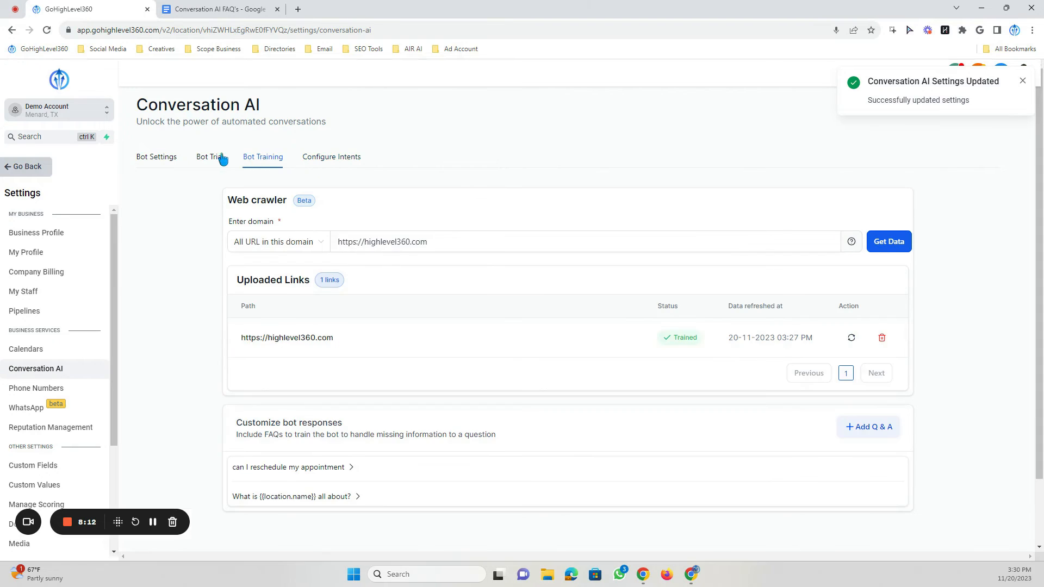
click(207, 159)
click(713, 212)
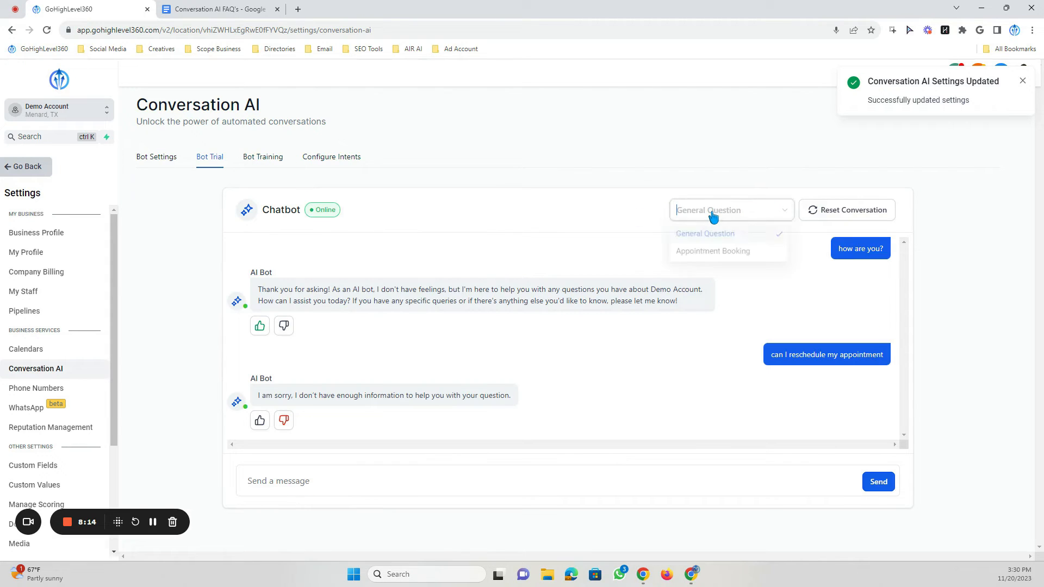
click(708, 259)
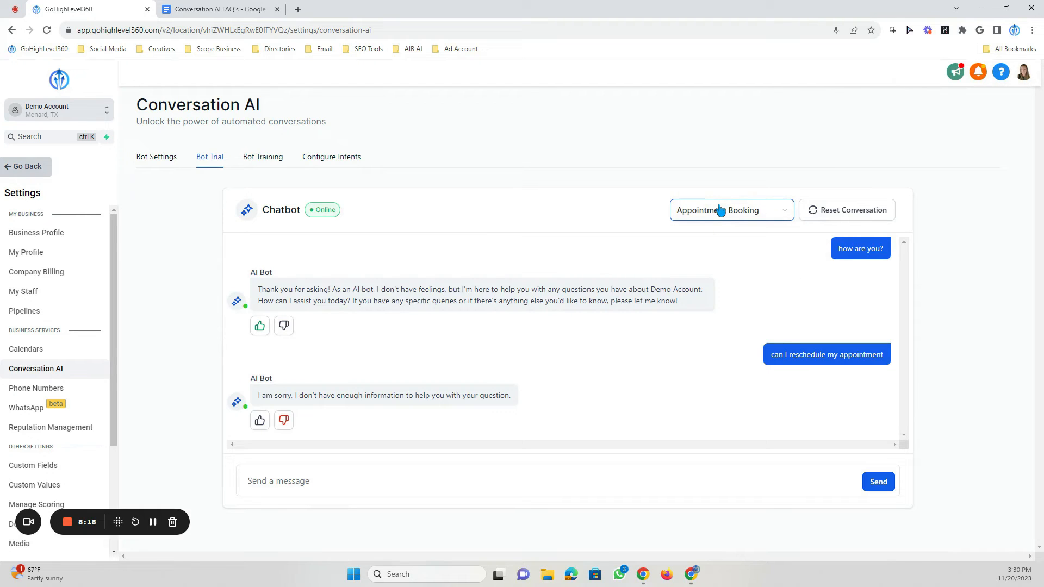
click(721, 209)
click(710, 235)
click(717, 216)
click(694, 234)
click(728, 212)
click(723, 255)
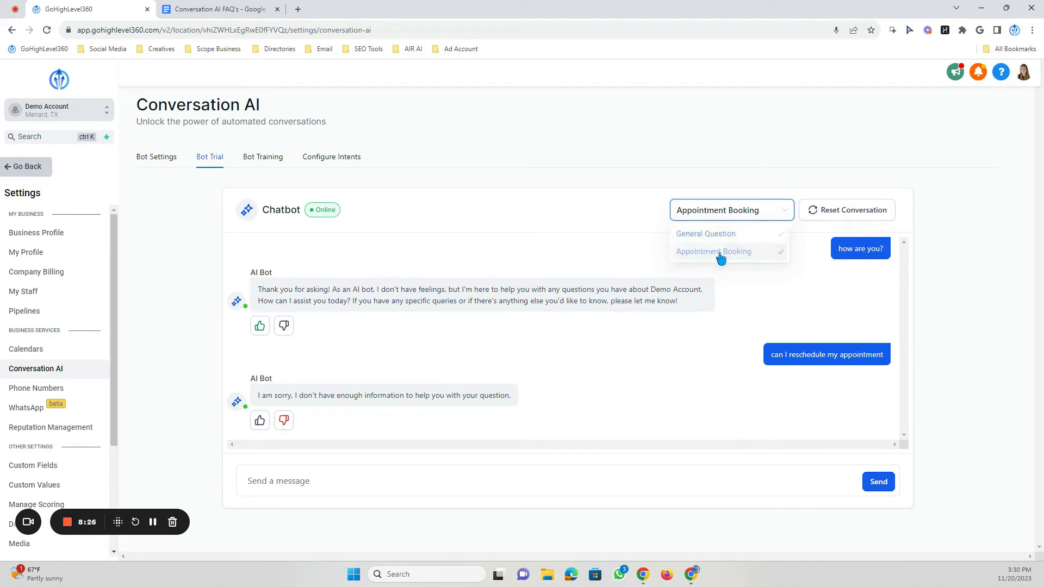
- Send the test message "i need to schedule an appointment" to the chatbot
click(348, 483)
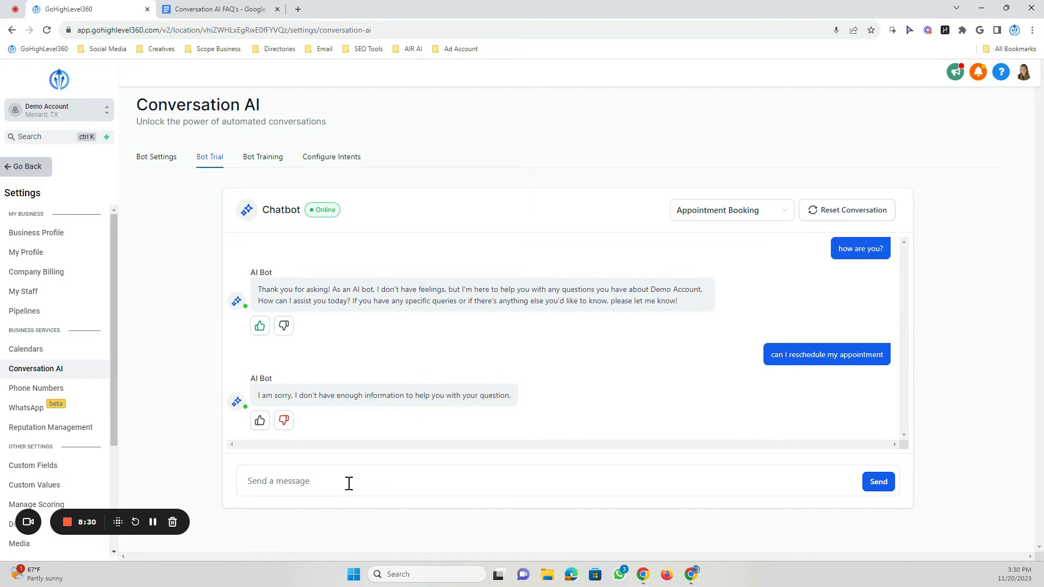
text(i need to schedule an appointment)
click(885, 484)
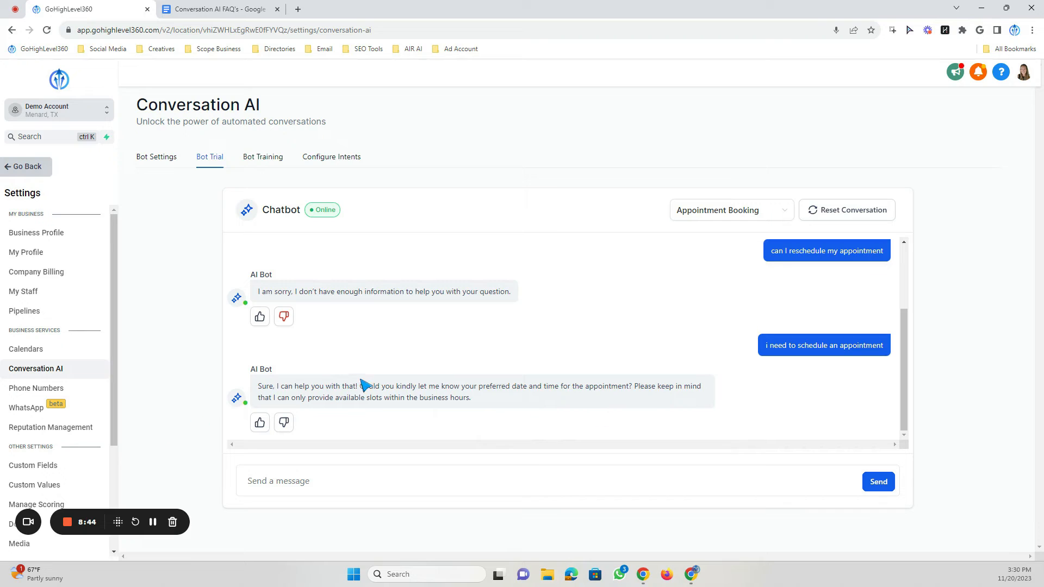
- Send the test message "how about tomorrow at 10?" to the chatbot
drag(257, 386, 513, 419)
click(391, 473)
text(how about tomorrow at 10?)
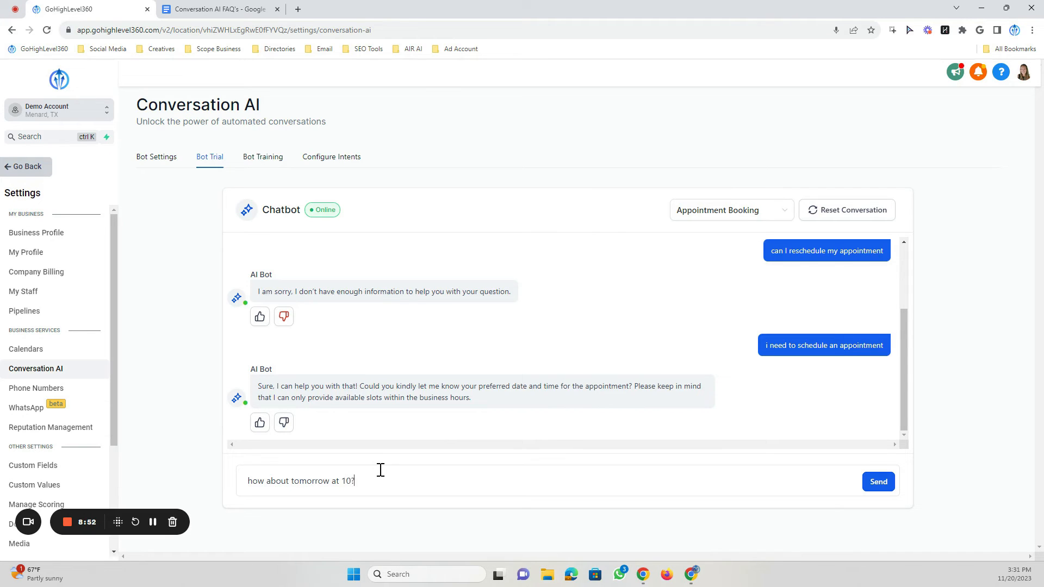
key(Return)
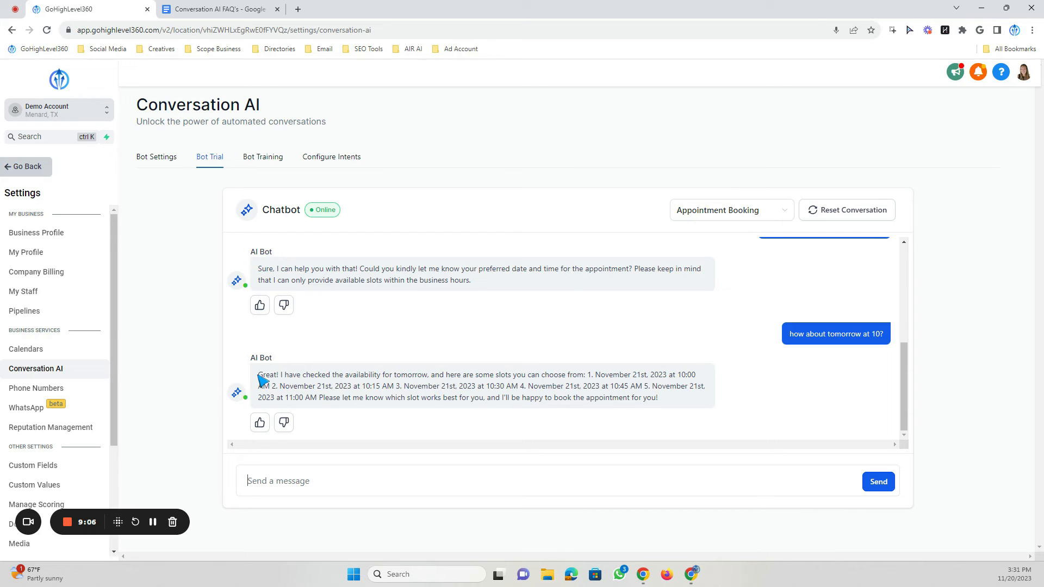
- Reply "Option 2 please" to the chatbot to pick the second offered time slot
drag(260, 379, 382, 378)
click(383, 379)
drag(689, 385, 660, 399)
click(441, 395)
click(291, 477)
text(Option 2 please)
key(Return)
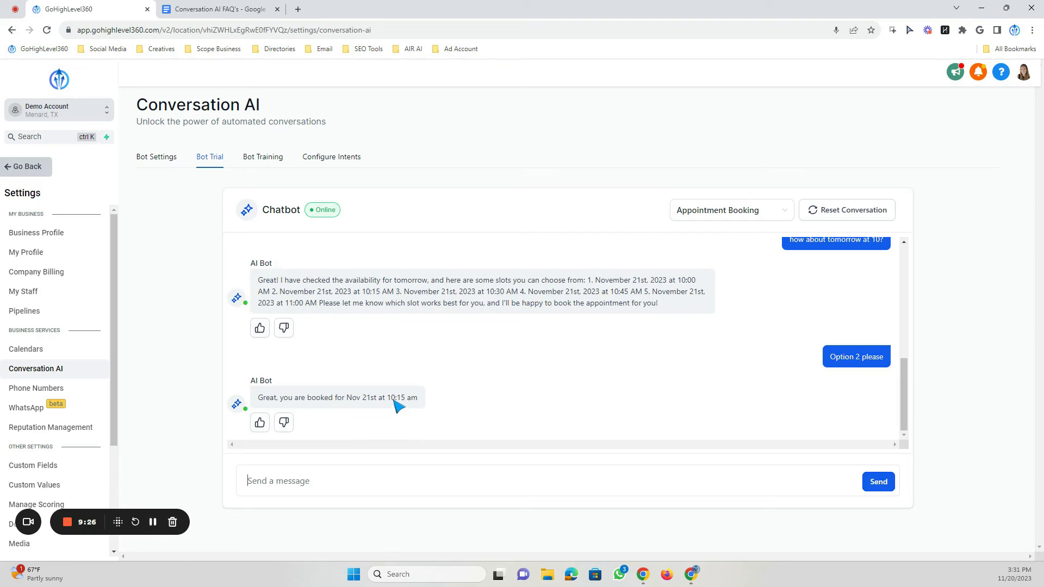
- Send "thank you" to the chatbot
text(thank you)
key(Return)
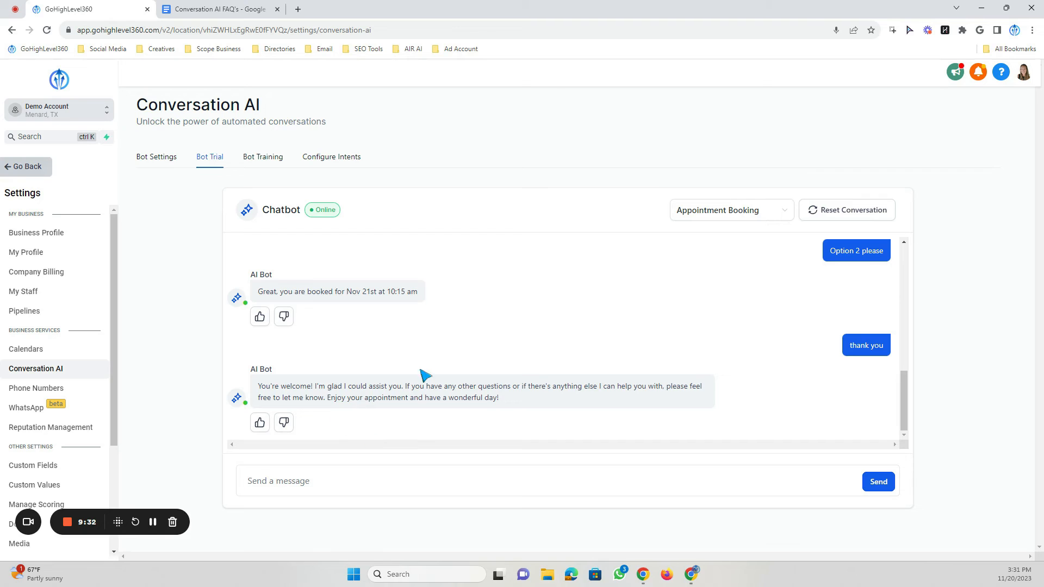
- Open Configure Intents and read the Conversation Flow help note for appointment booking
scroll(443, 355, up, 10)
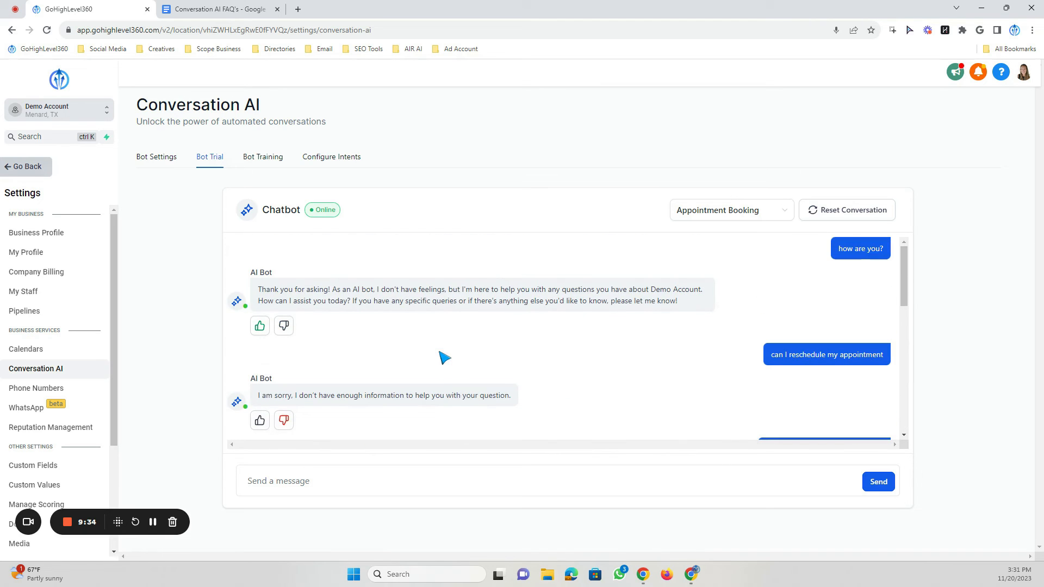
click(348, 163)
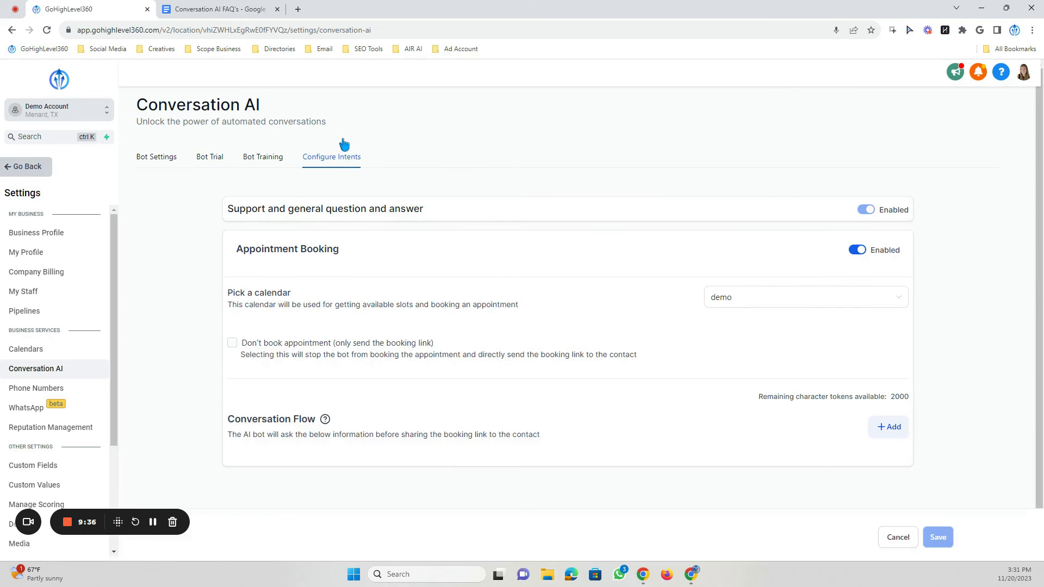
scroll(363, 278, down, 1)
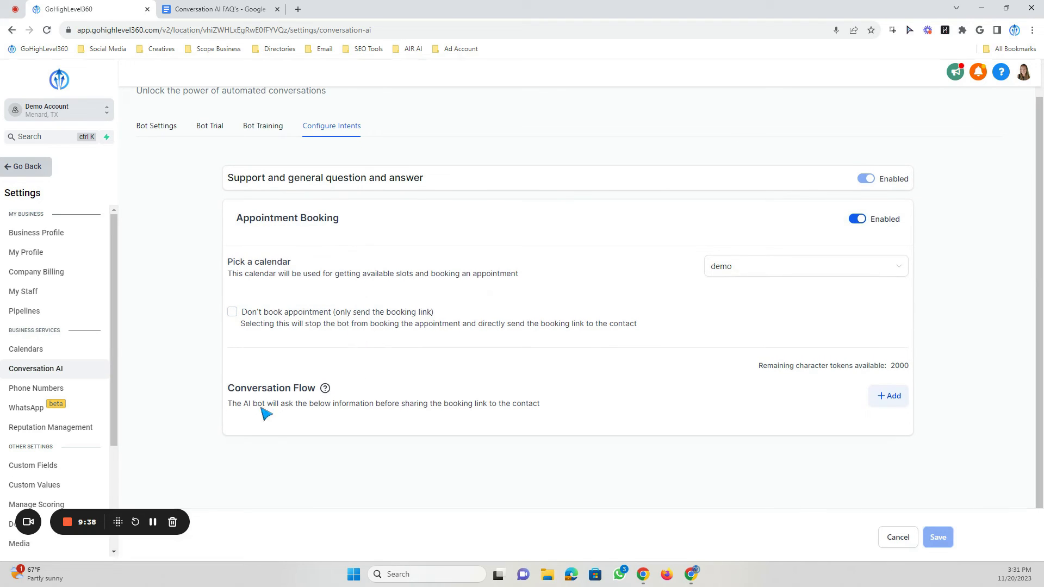
drag(231, 391, 322, 389)
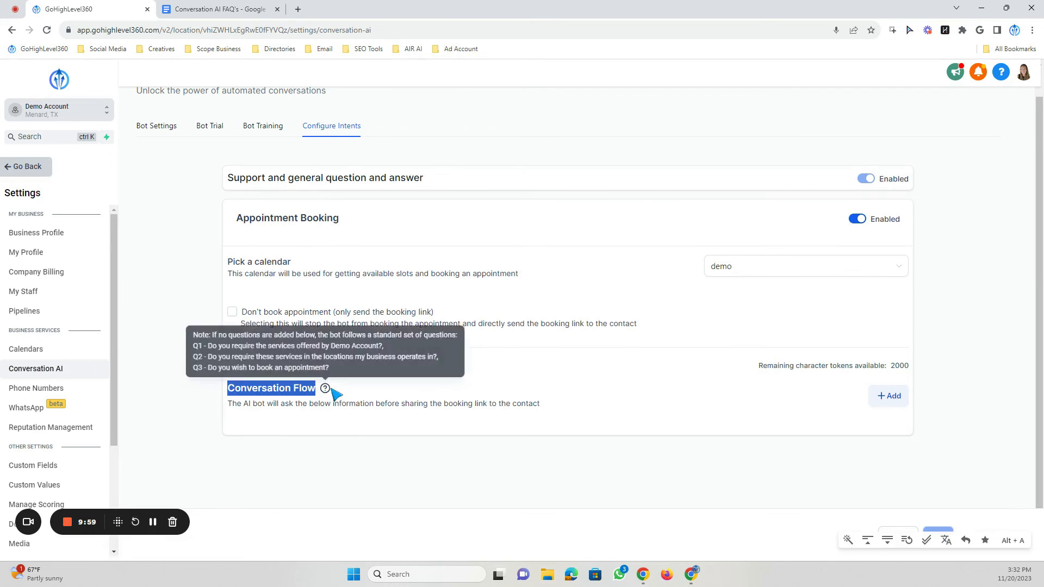
click(325, 389)
mouse_move(326, 390)
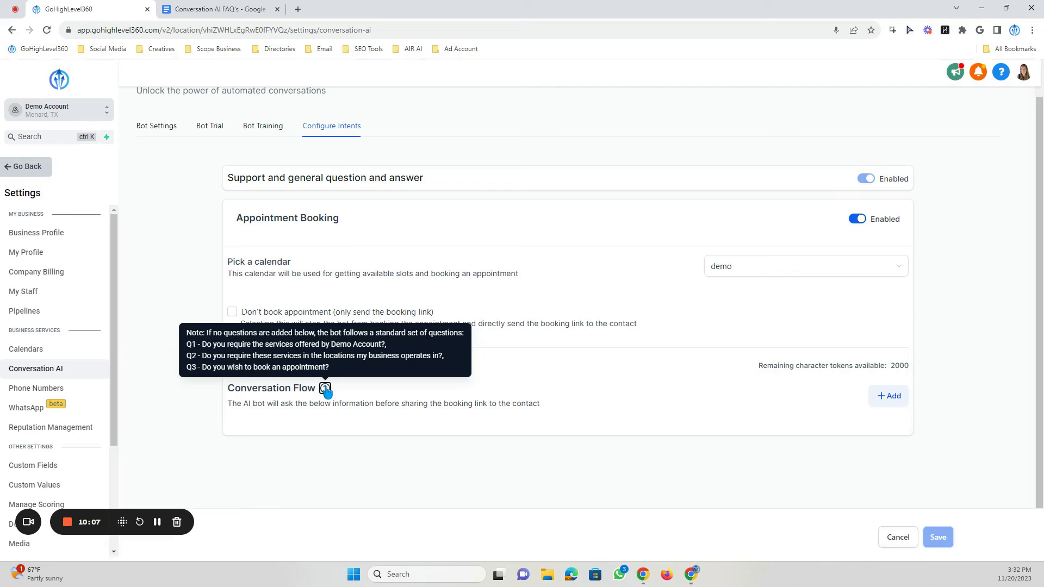
- Add the Conversation Flow question "What is your best email and phone?" and save it
click(894, 397)
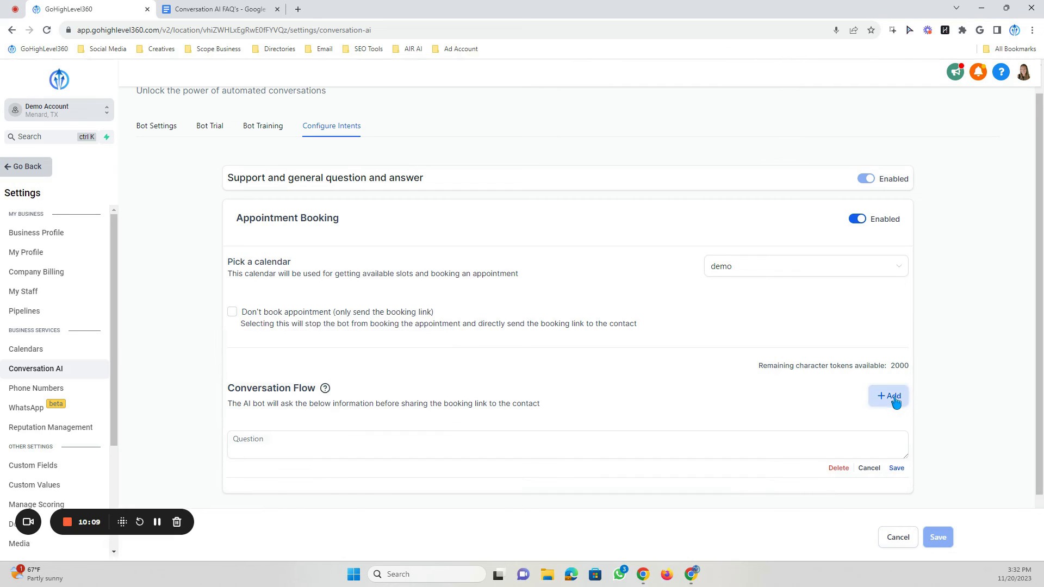
scroll(563, 380, down, 1)
click(263, 385)
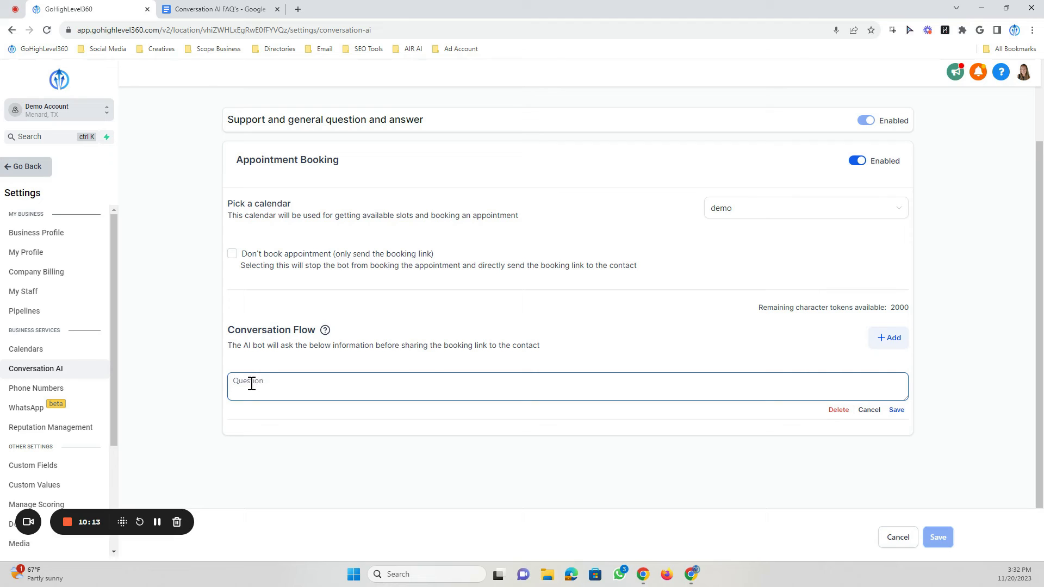
text(W)
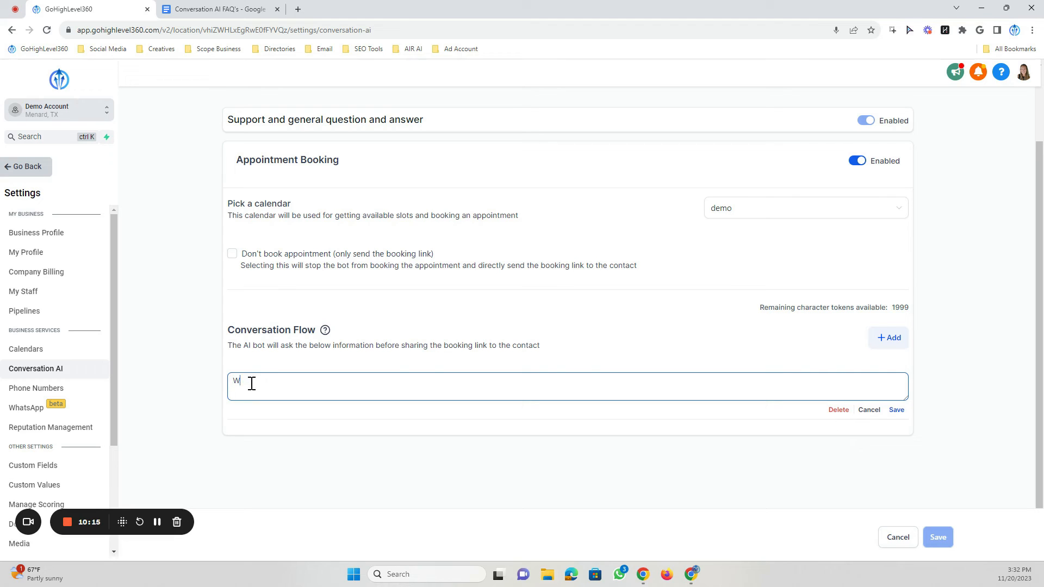
text(hat is your best email and phone?)
right_click(251, 385)
click(903, 412)
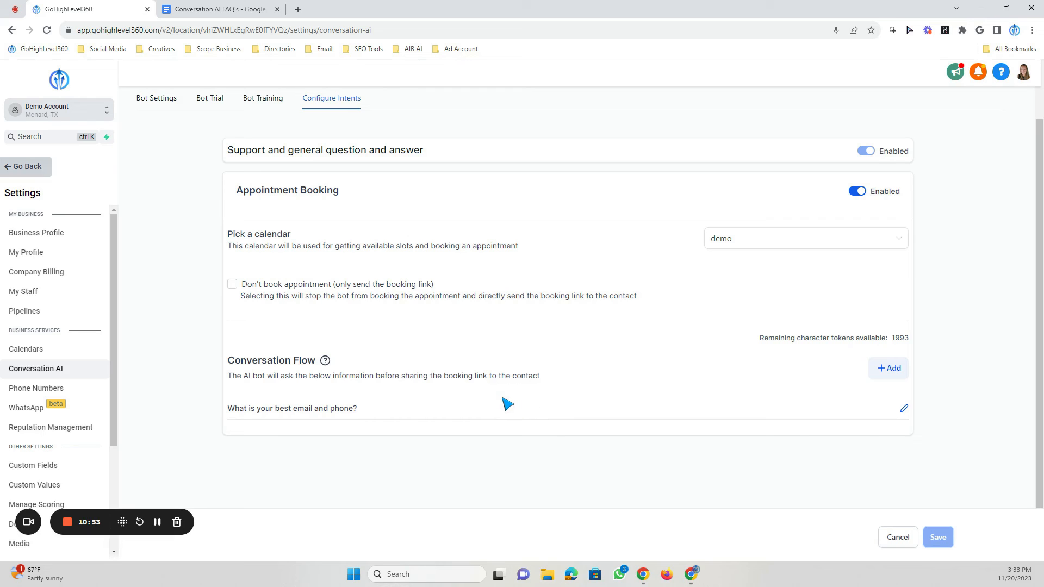
- Go through the Bot Settings, Bot Training, Bot Trial and Configure Intents tabs to review the configuration
scroll(494, 399, up, 2)
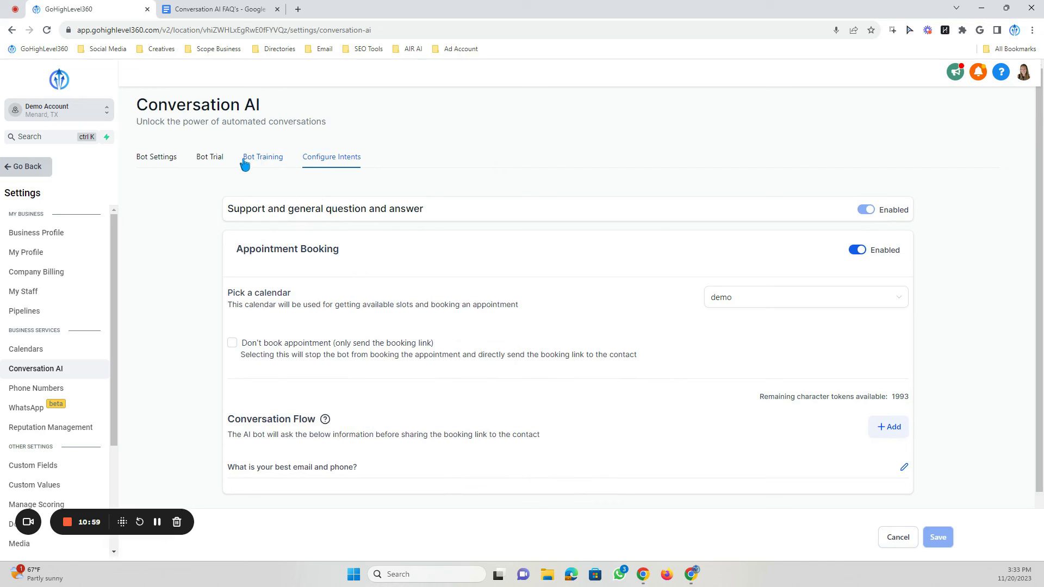
click(169, 160)
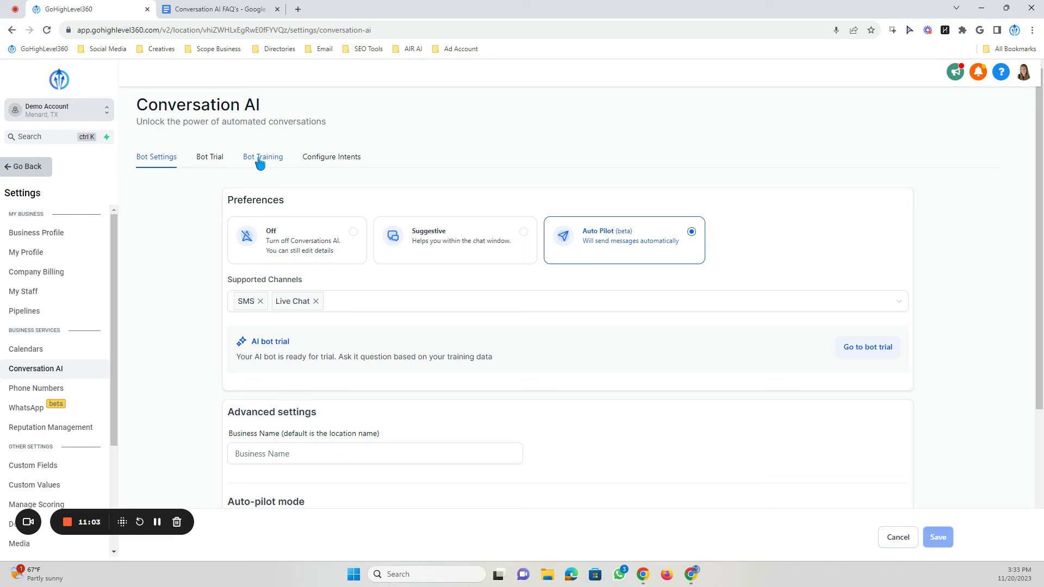
click(260, 162)
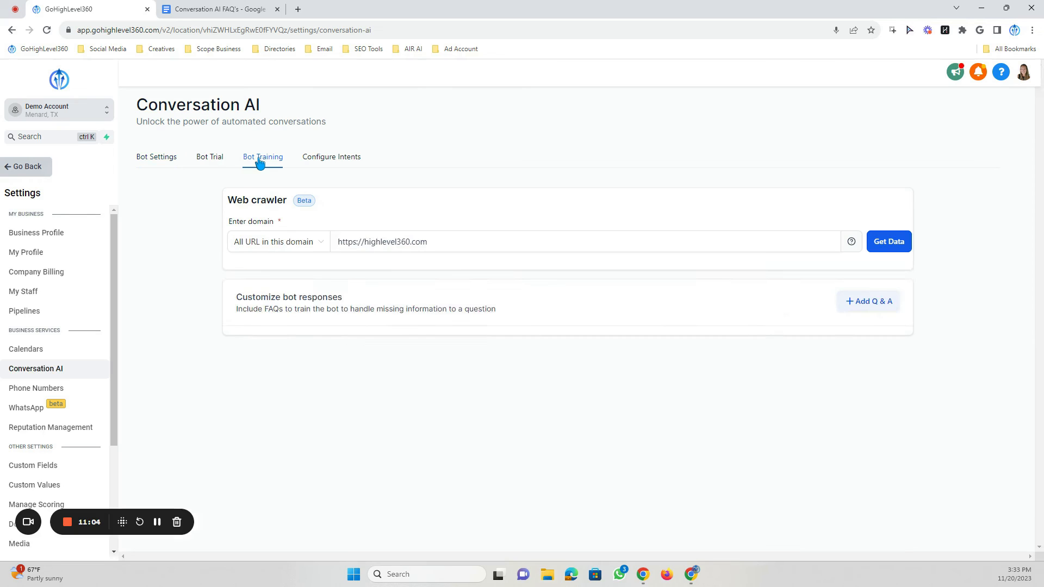
click(210, 158)
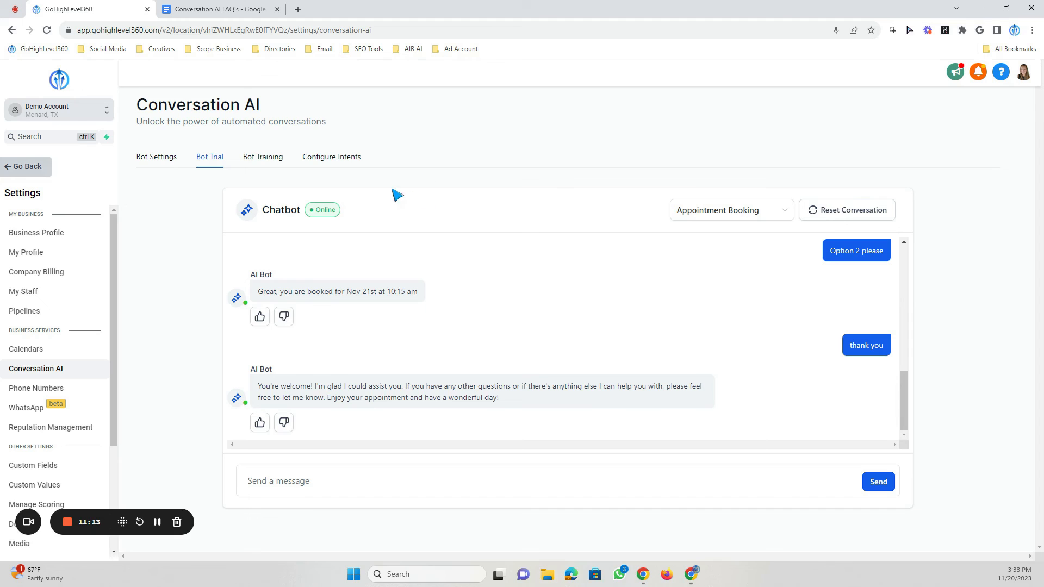
click(258, 163)
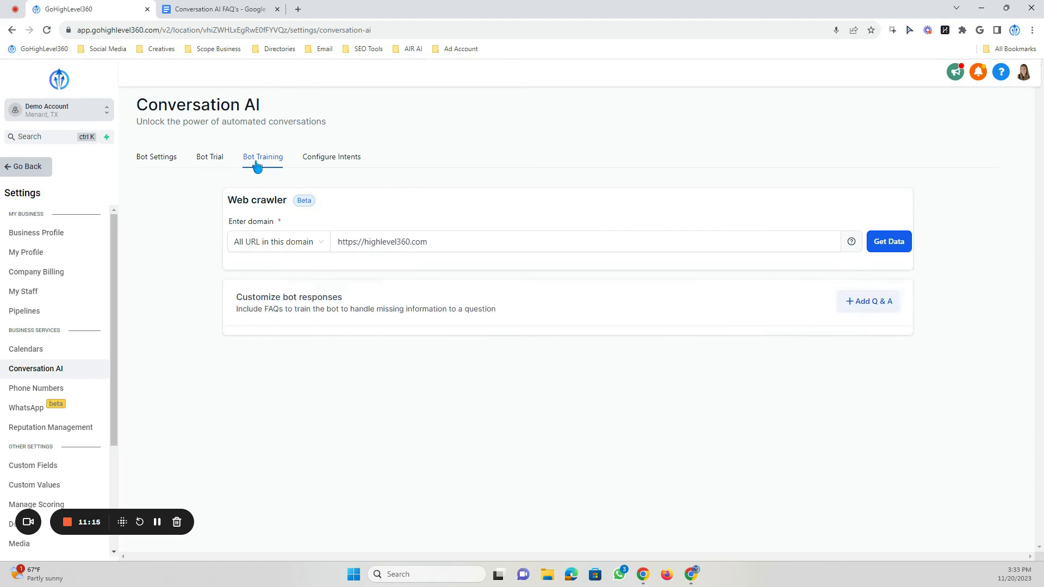
click(307, 162)
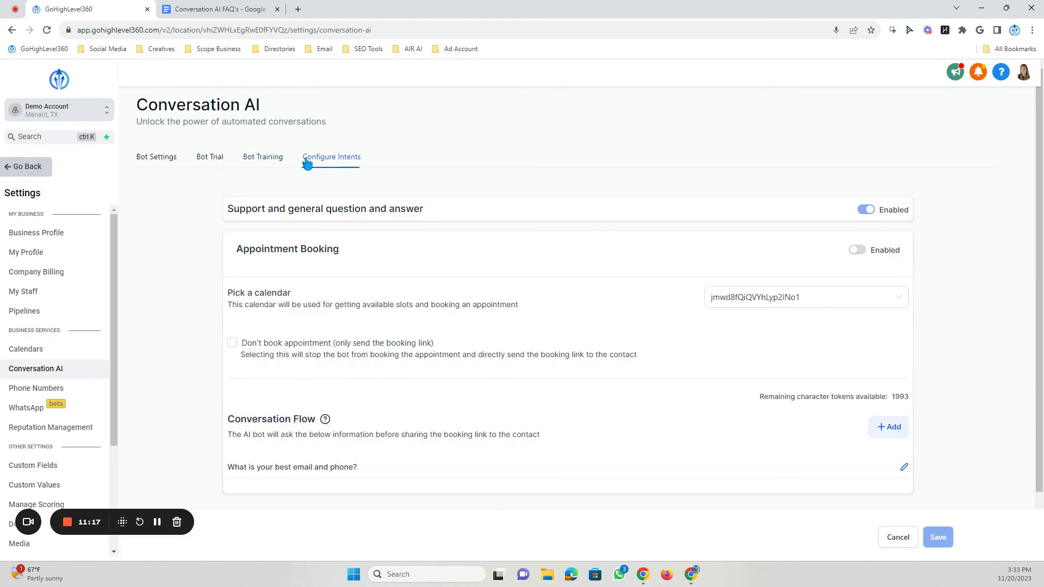
click(206, 161)
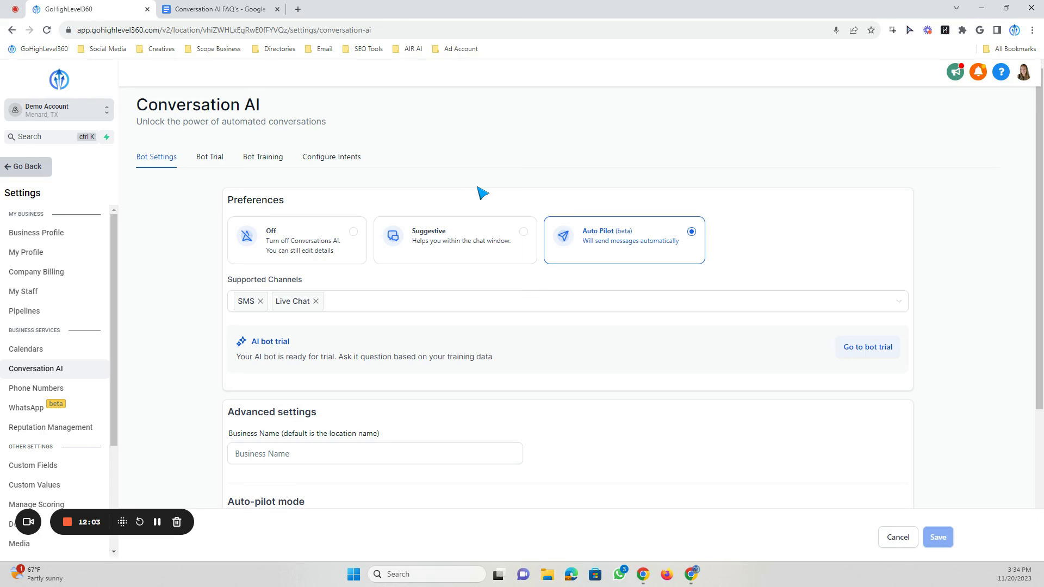
click(269, 164)
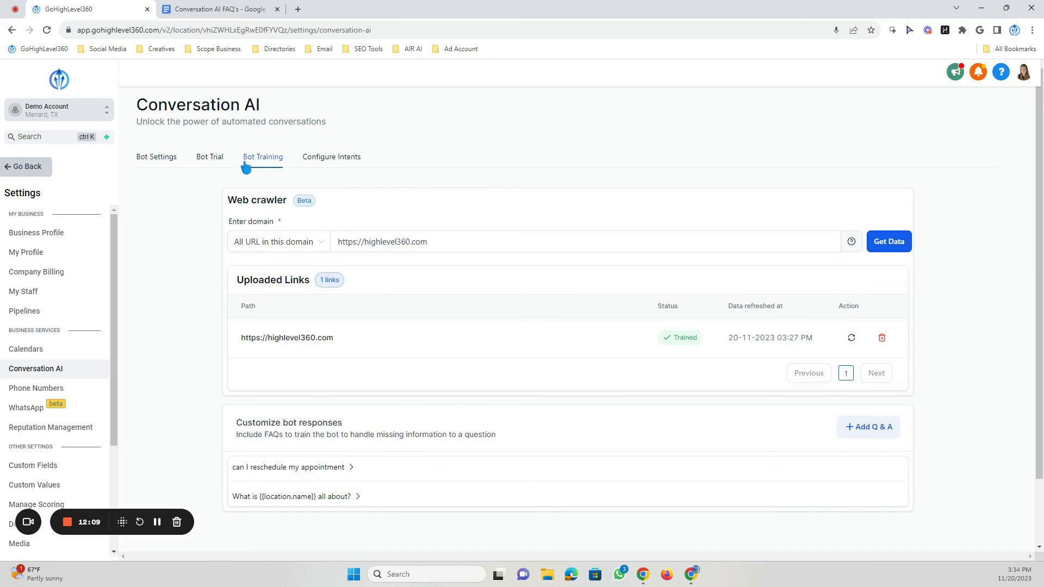
click(157, 163)
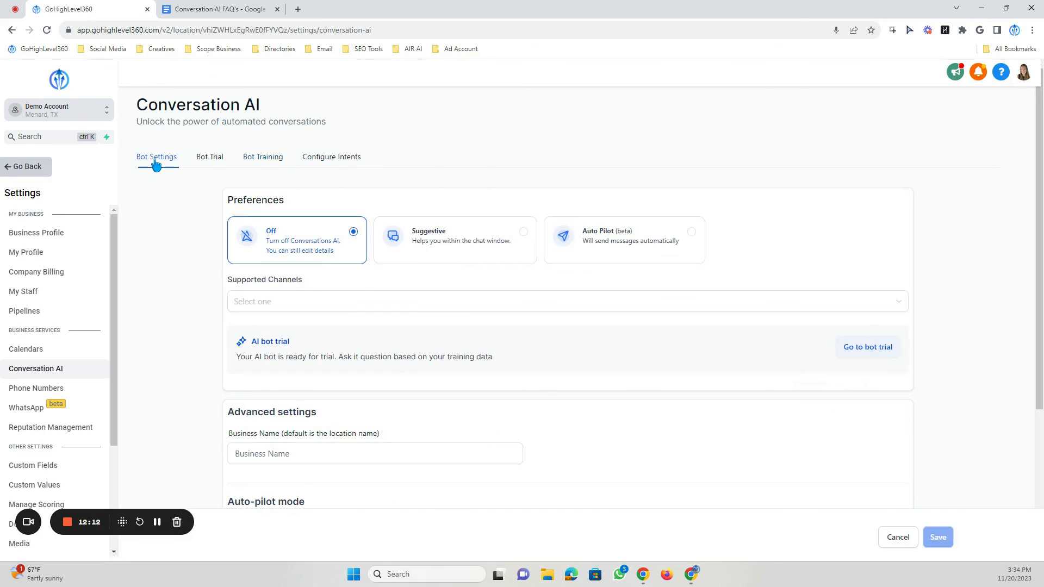